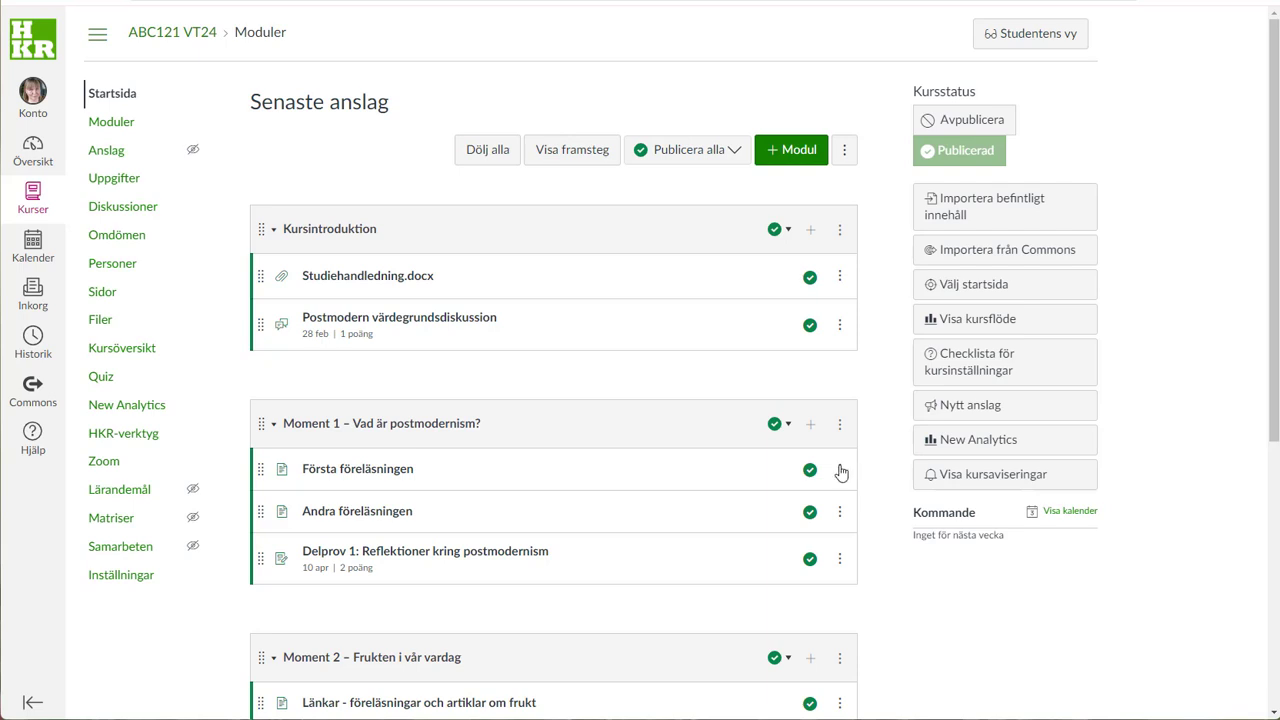
# Step: Open the Startsida page from the course's pages, look over its content and start editing it
pyautogui.click(97, 299)
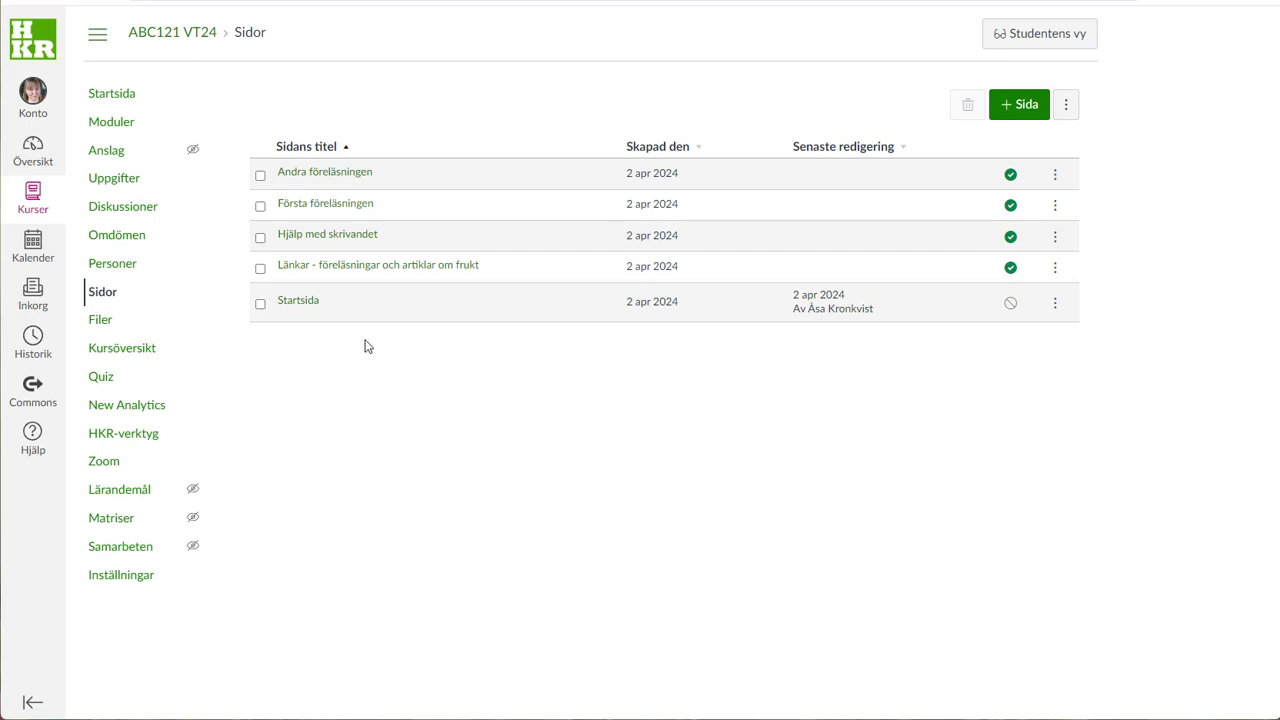
pyautogui.click(303, 305)
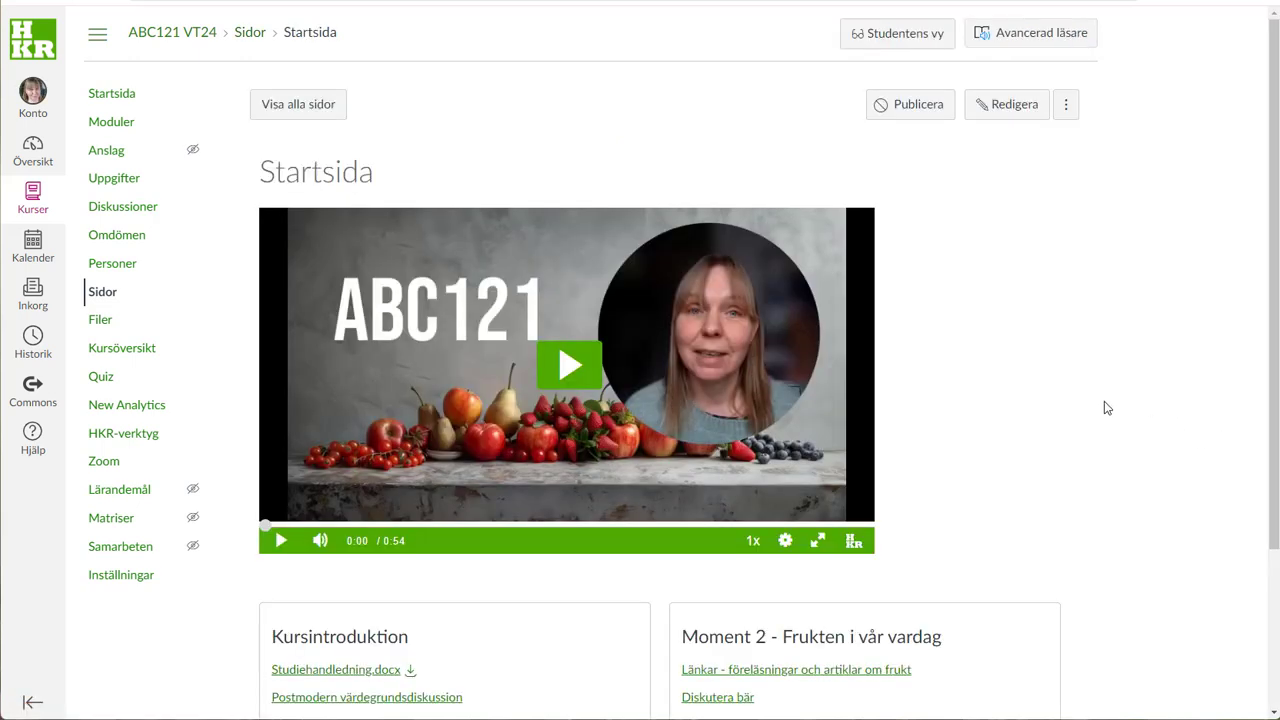
pyautogui.scroll(-2, 1107, 407)
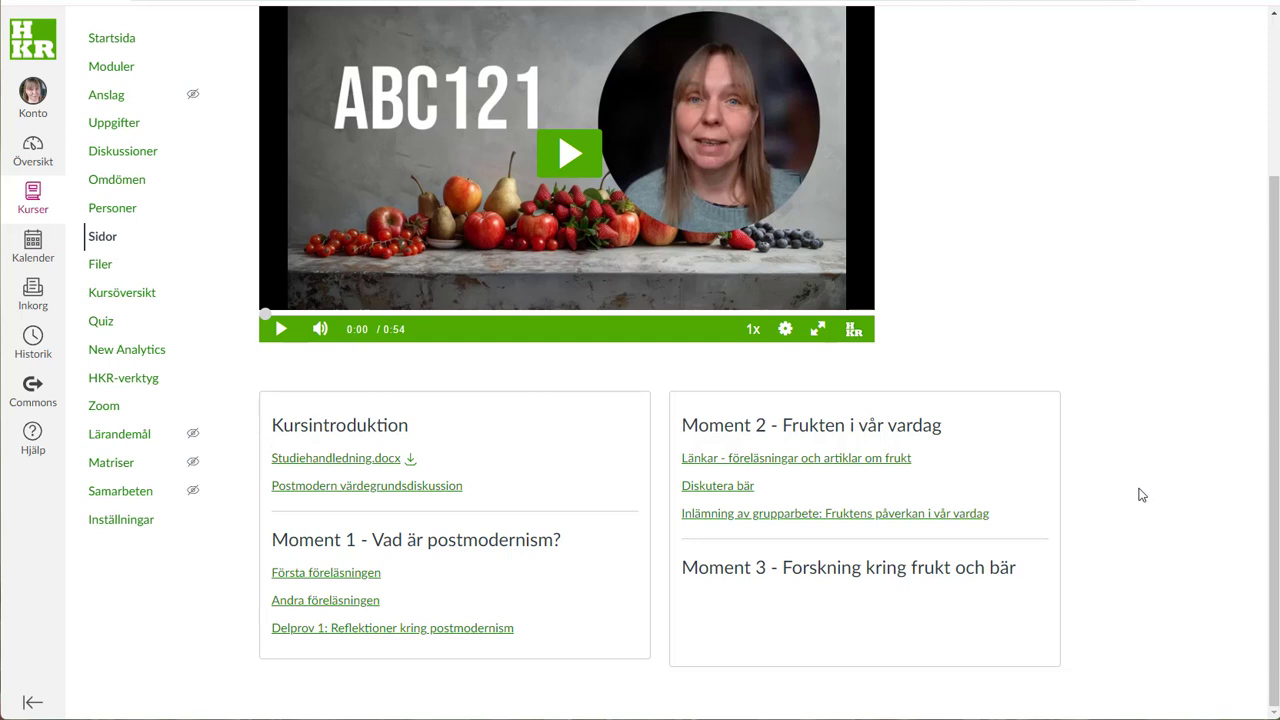
pyautogui.scroll(3, 1140, 495)
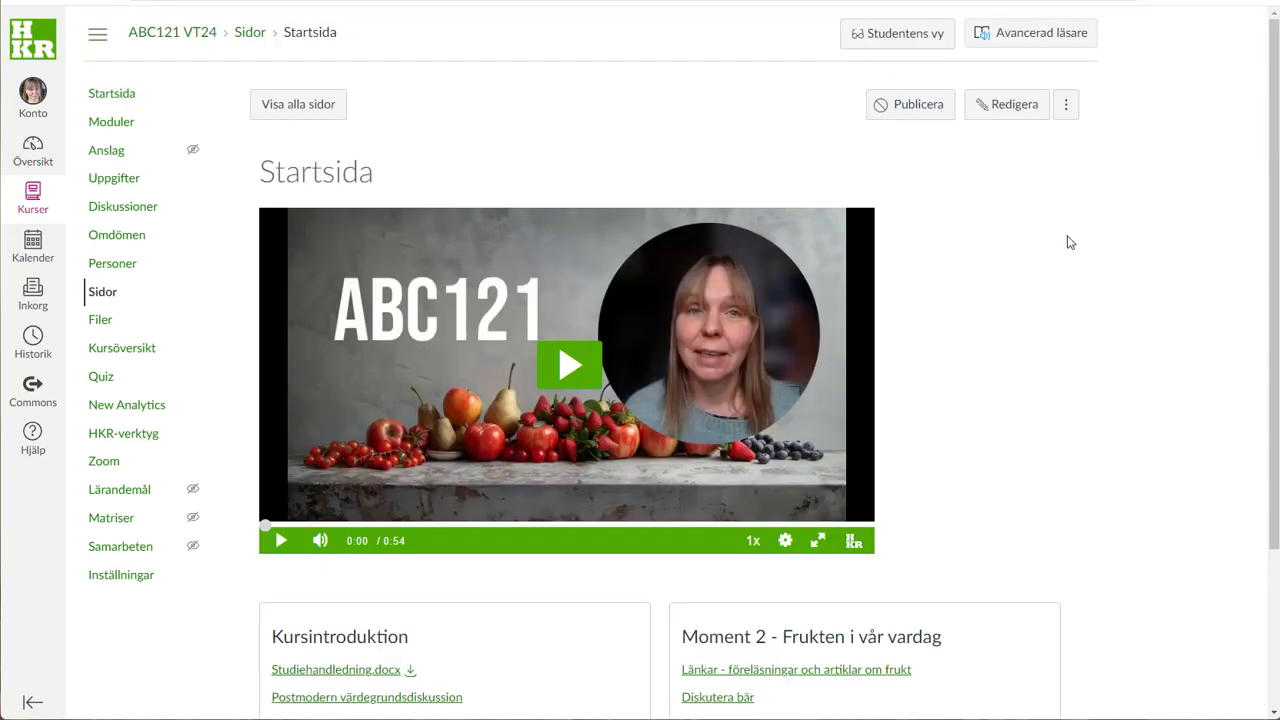
pyautogui.click(1000, 107)
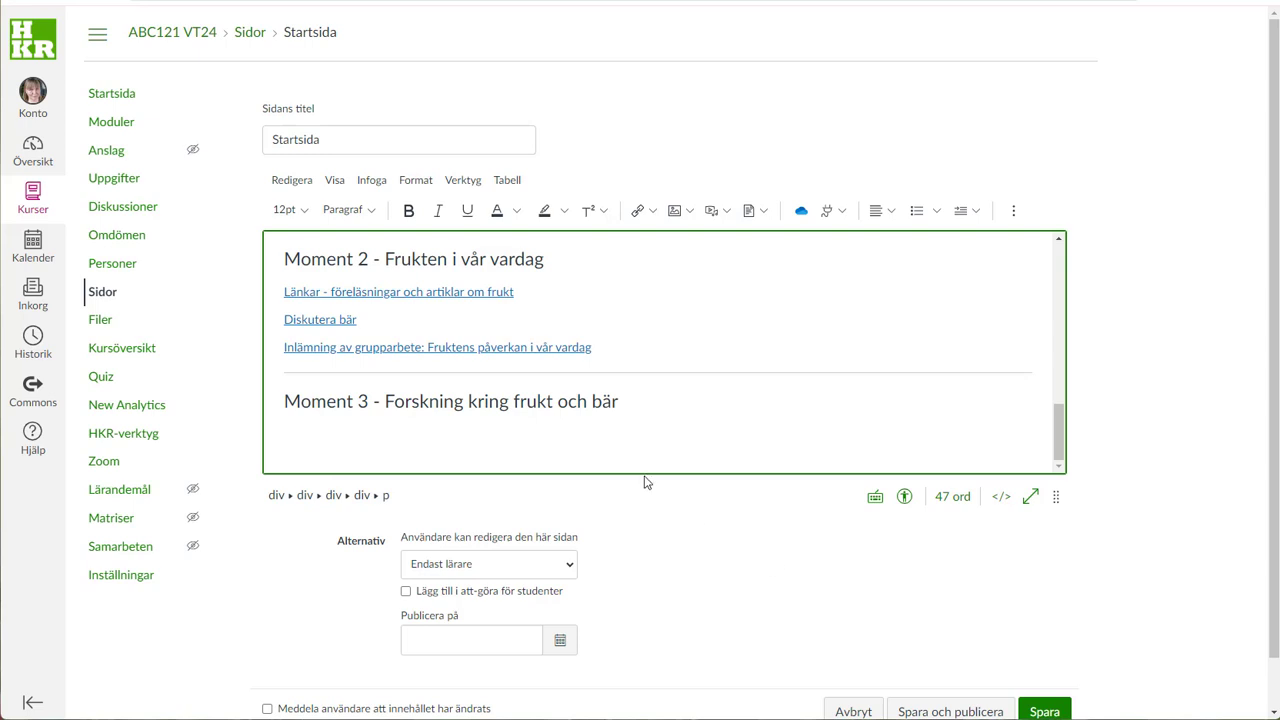
# Step: Insert a link to the course document "Att göra en litteraturöversikt.docx" under the heading "Moment 3 - Forskning kring frukt och bär"
pyautogui.click(364, 186)
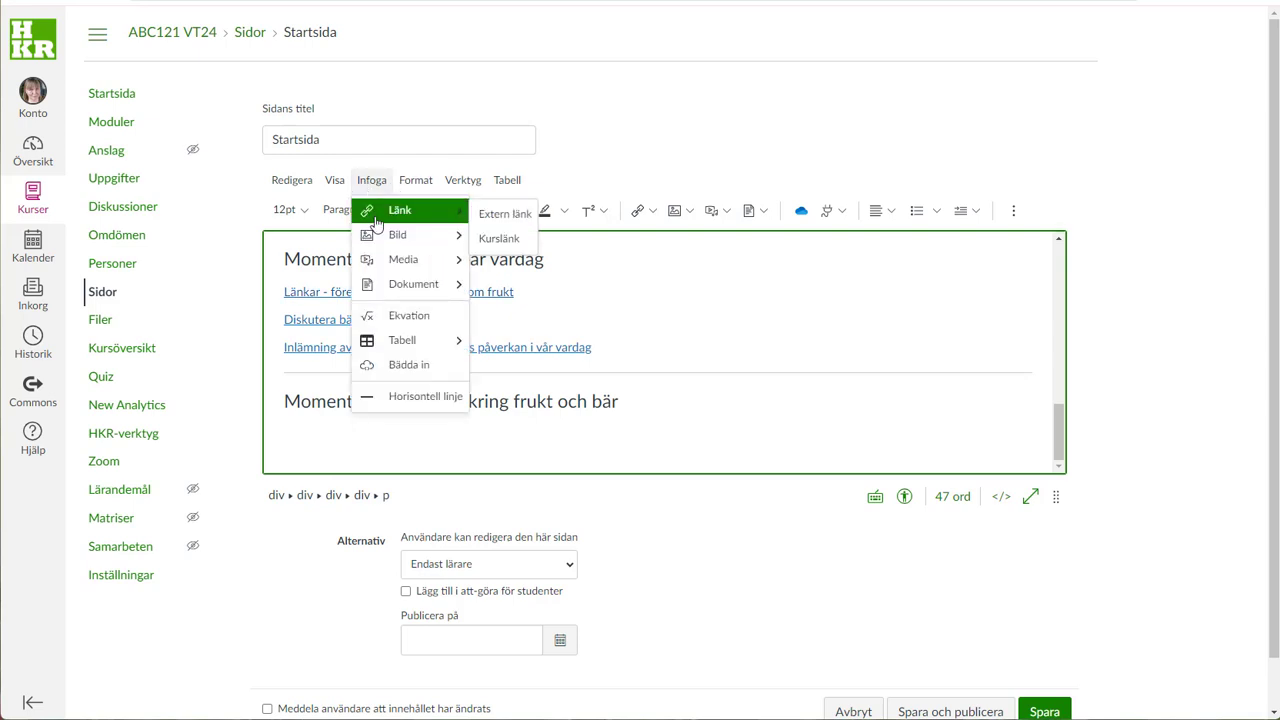
pyautogui.moveTo(415, 287)
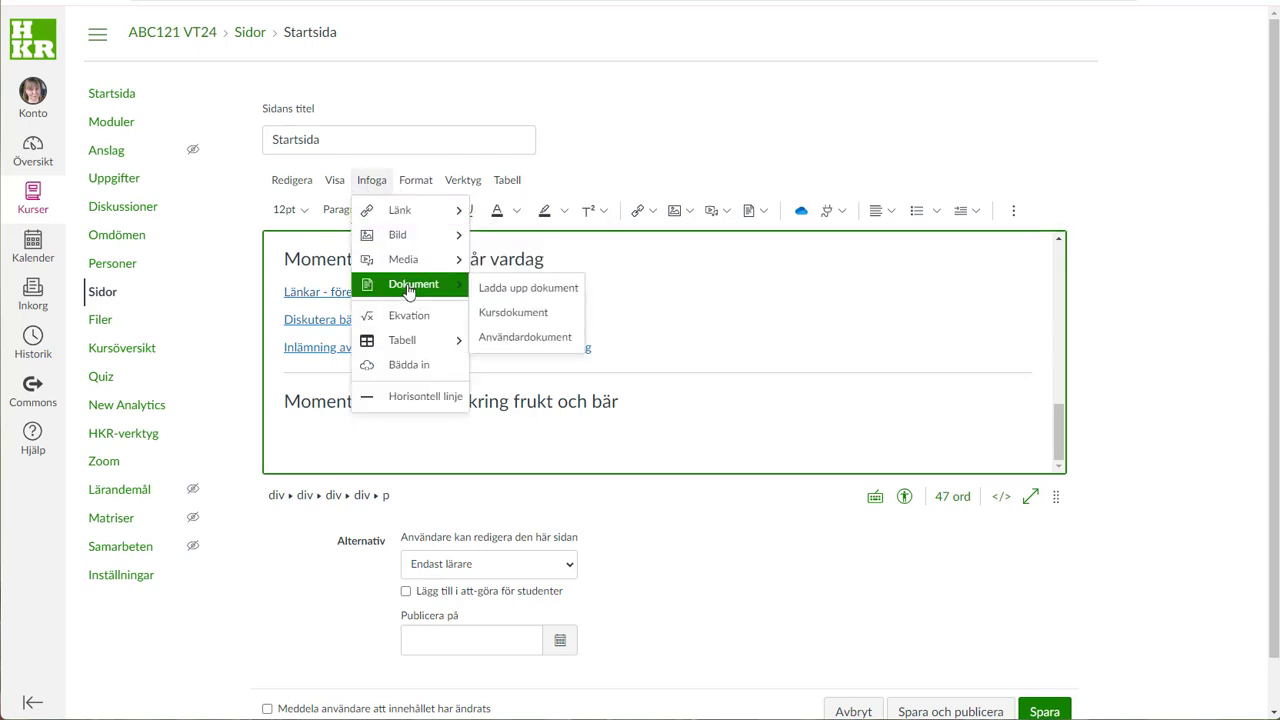
pyautogui.click(518, 320)
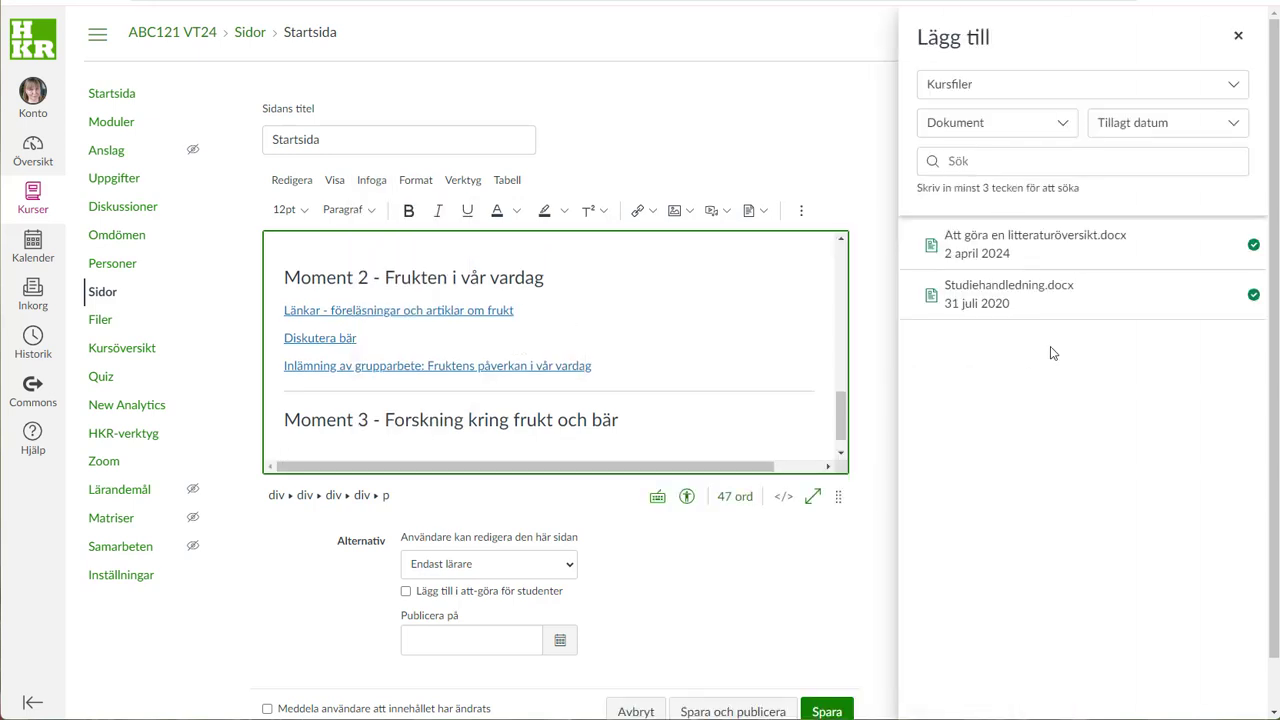
pyautogui.click(1101, 240)
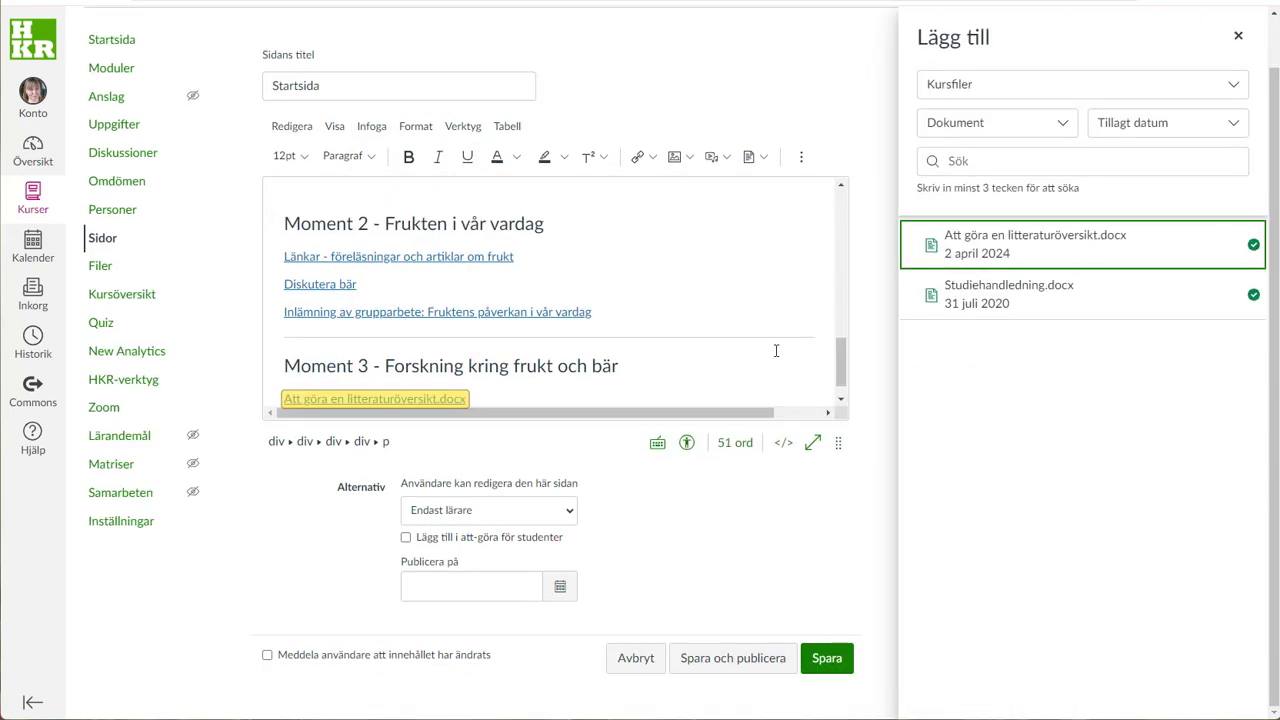
pyautogui.click(637, 389)
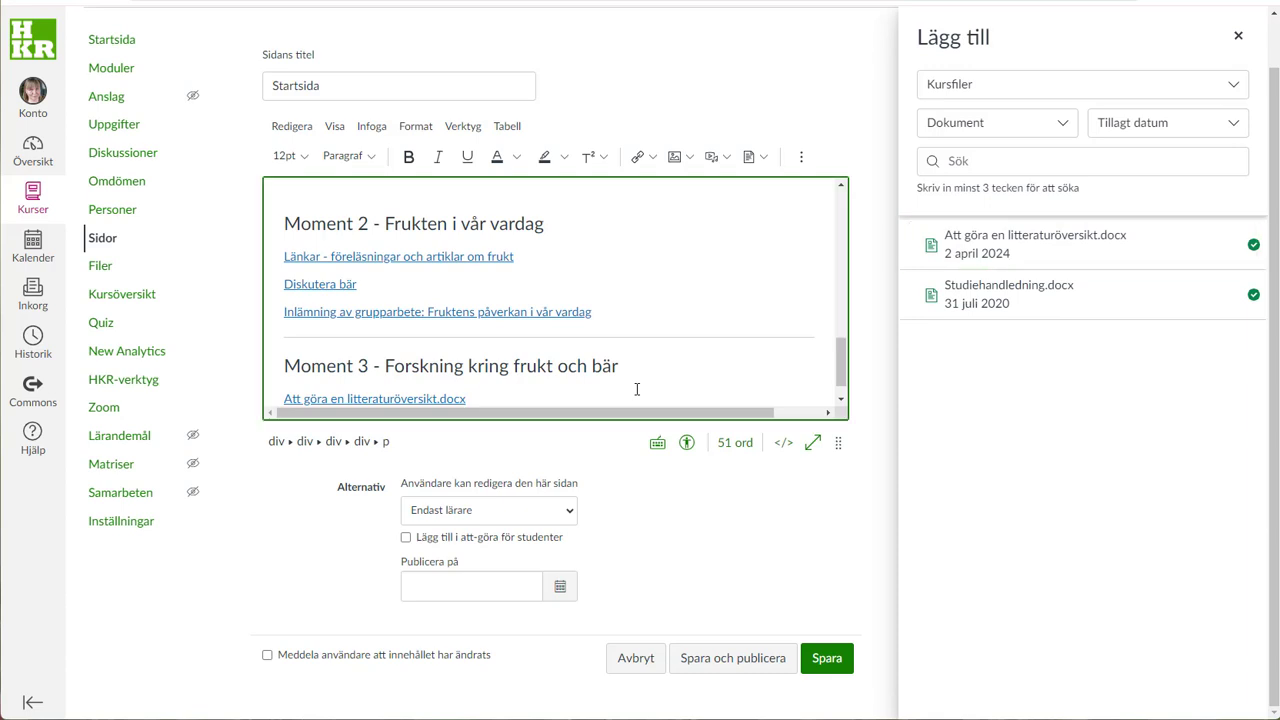
pyautogui.hscroll(1, 637, 389)
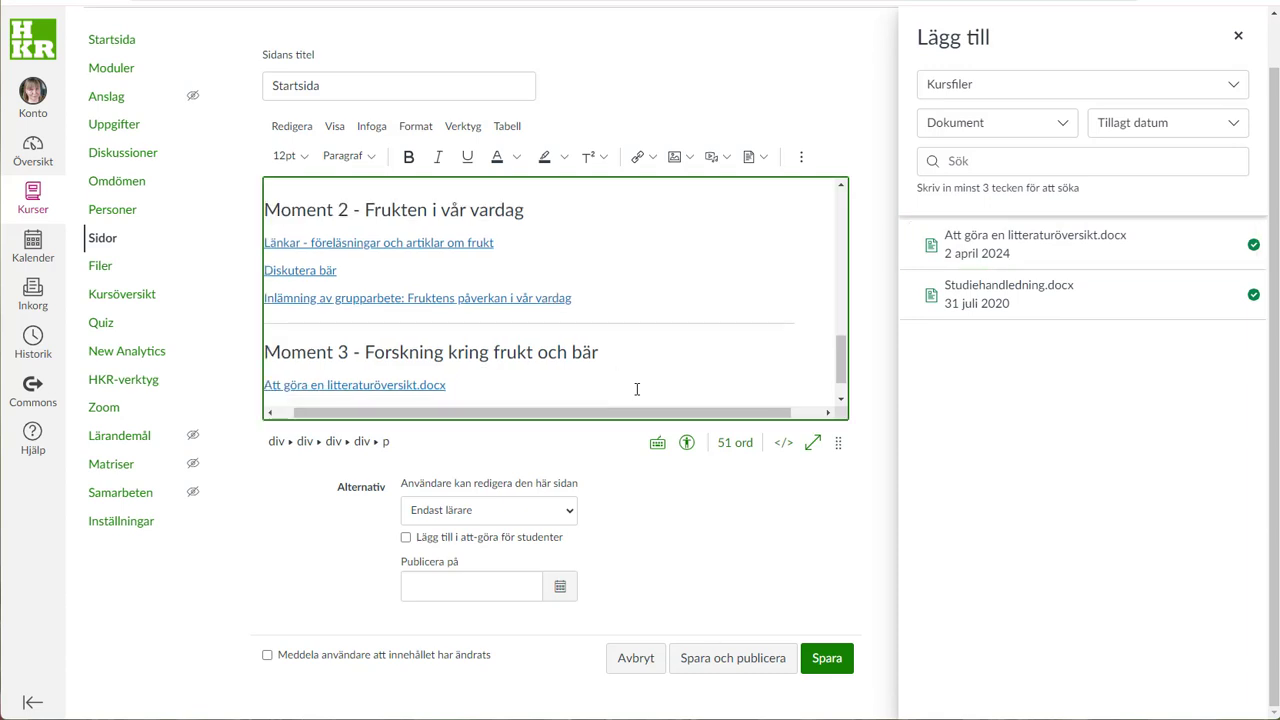
pyautogui.click(1237, 37)
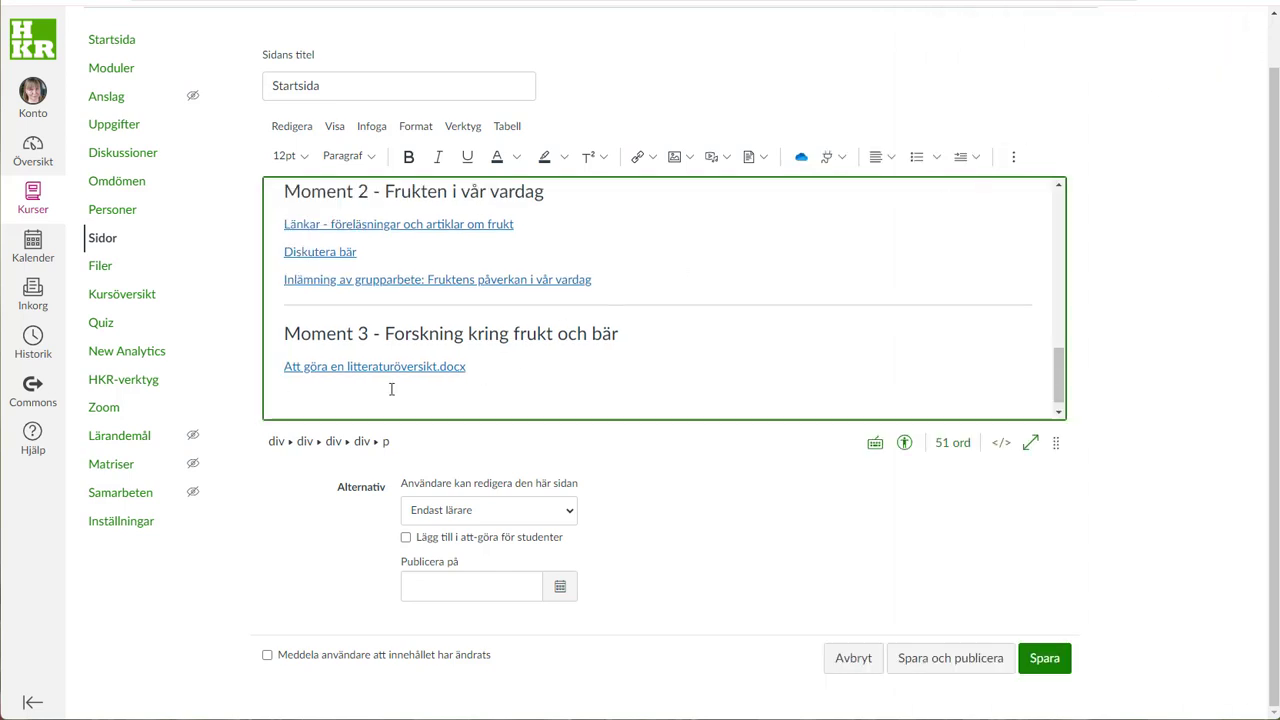
# Step: Insert a course link to the discussion "Bärig diskussion" on a new line below the Moment 3 document link
pyautogui.click(391, 389)
pyautogui.scroll(-1, 873, 315)
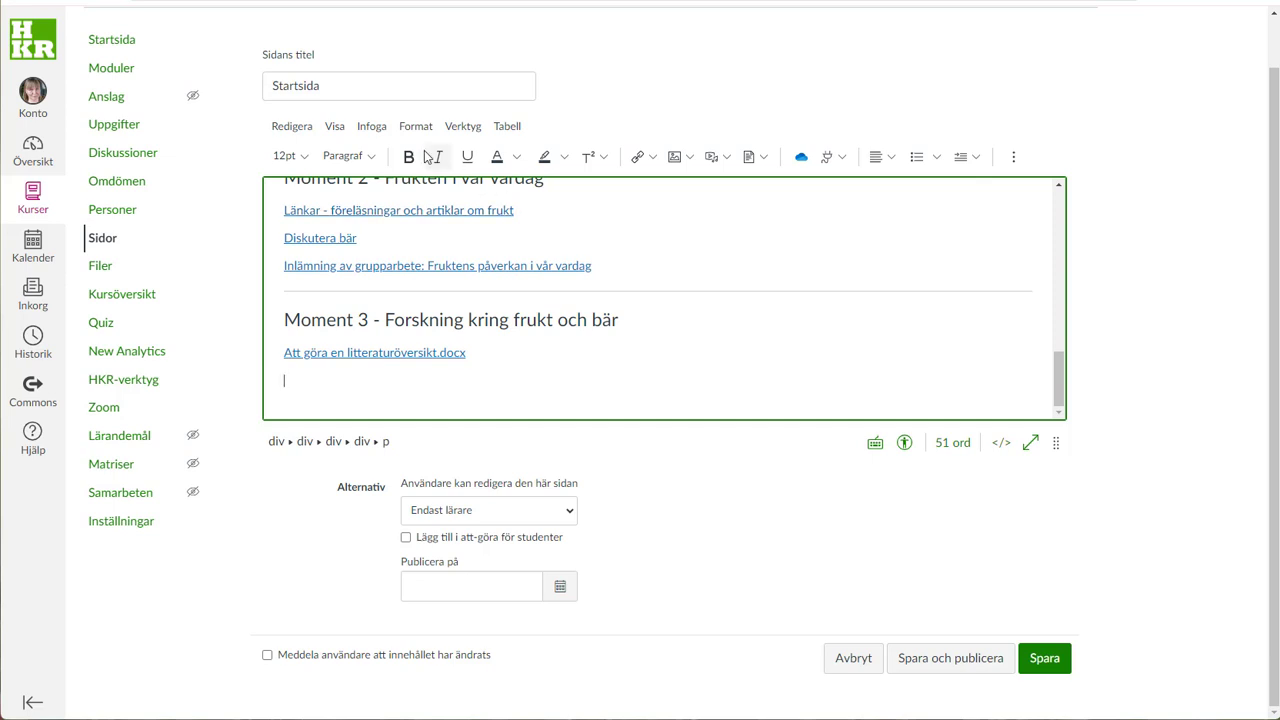
pyautogui.click(376, 130)
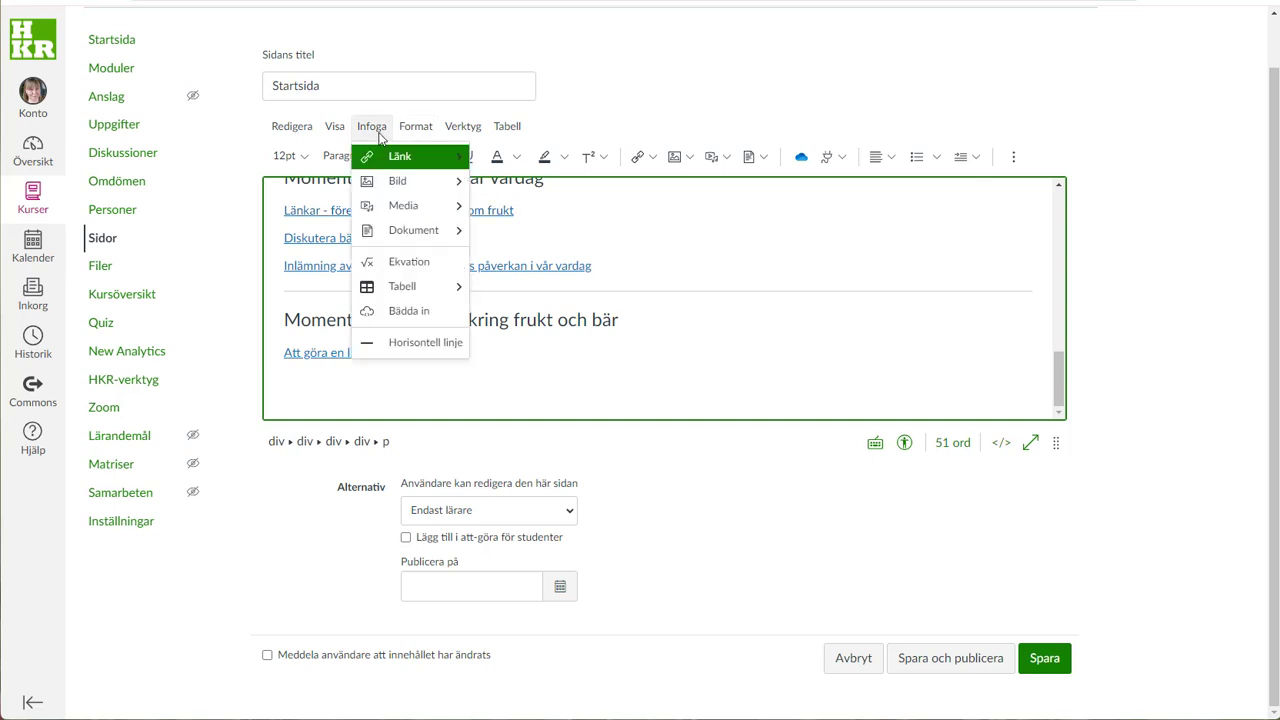
pyautogui.moveTo(400, 157)
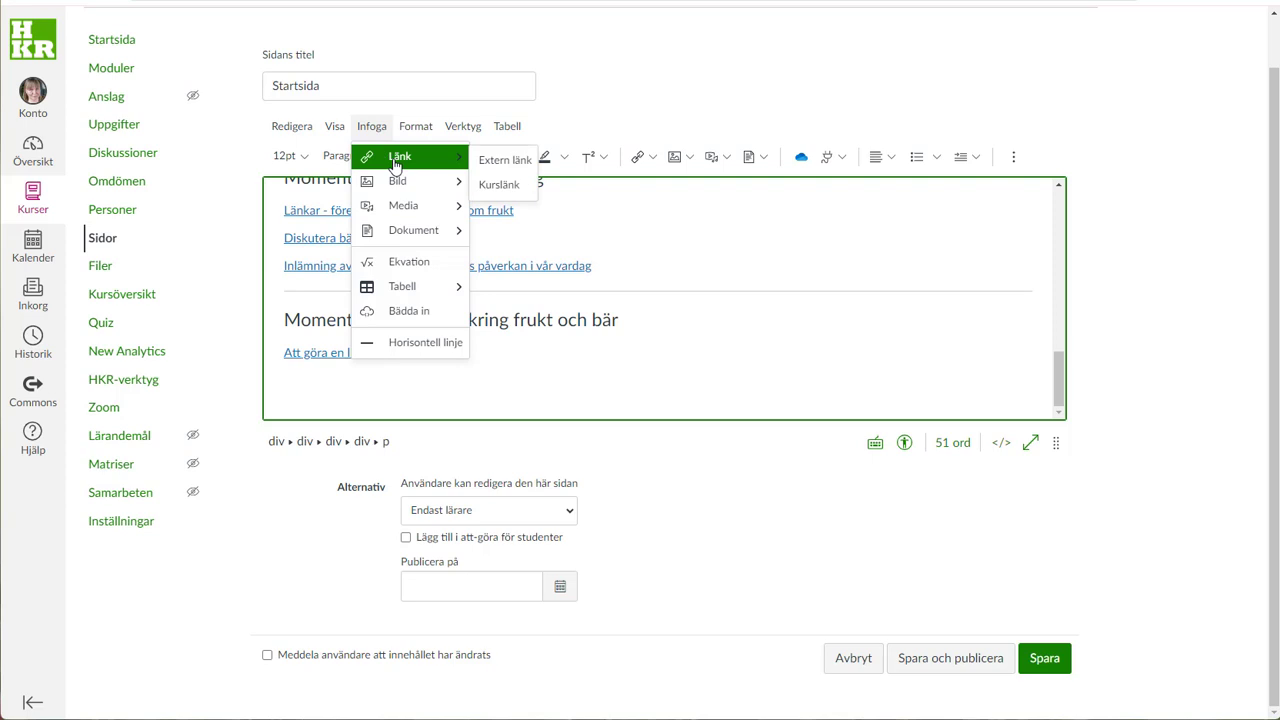
pyautogui.click(505, 185)
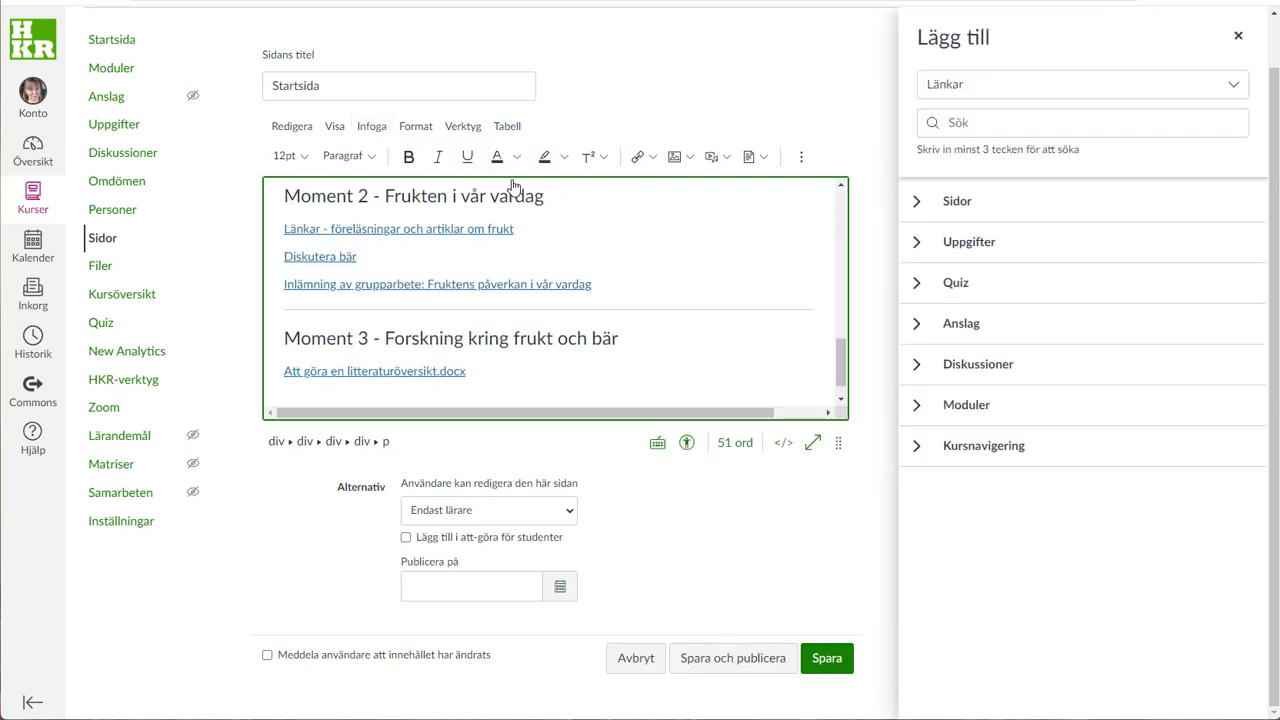
pyautogui.click(917, 366)
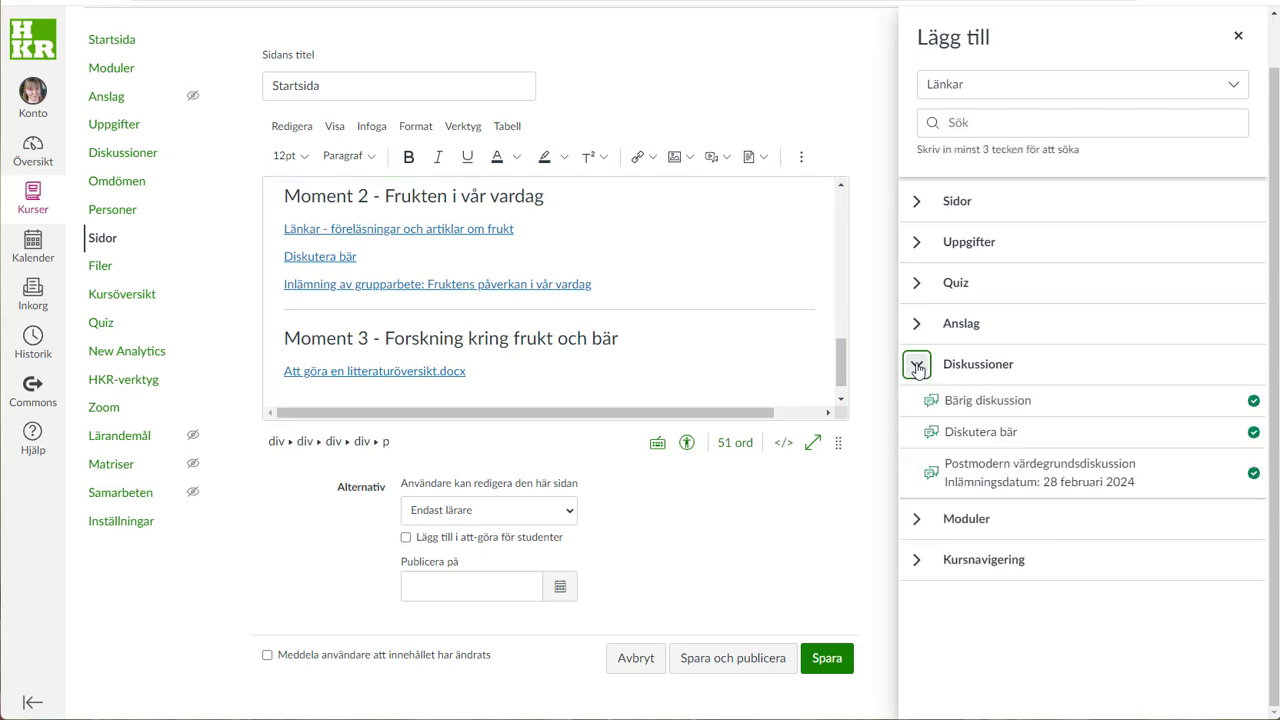
pyautogui.click(983, 402)
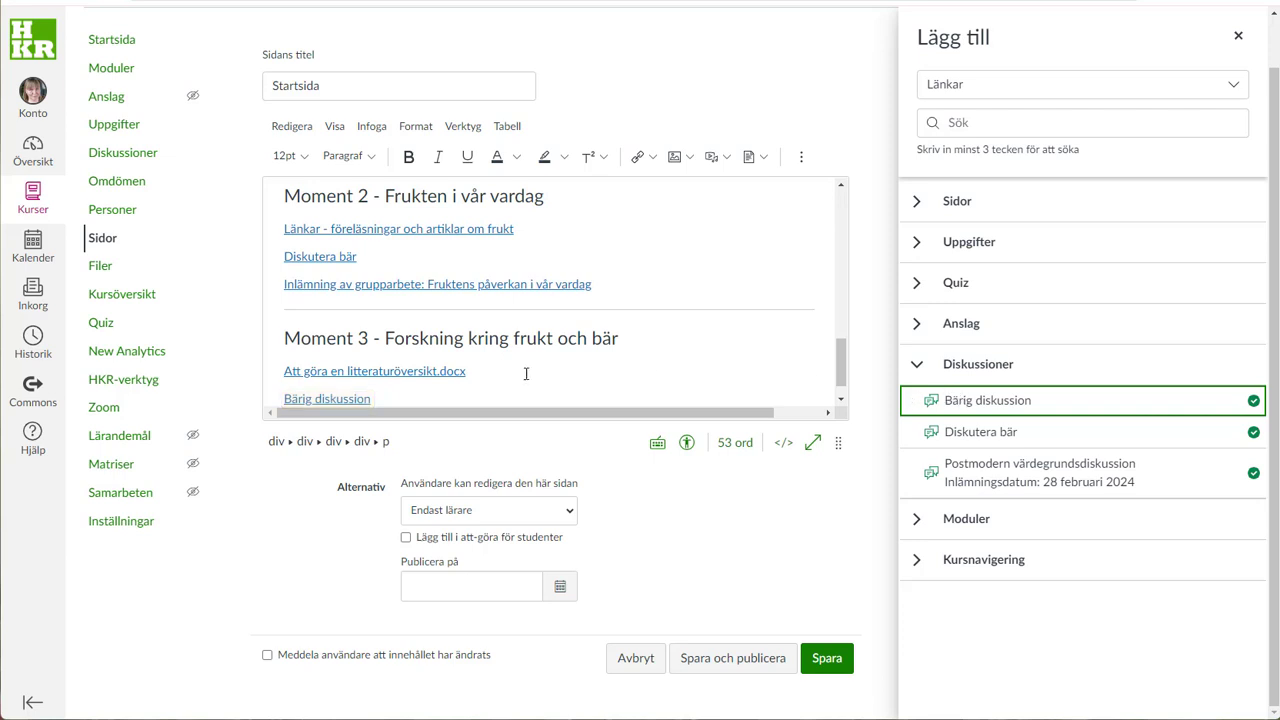
# Step: Insert a course link to the assignment "Hemtenta" on a new line below "Bärig diskussion", and save and publish the page
pyautogui.click(497, 396)
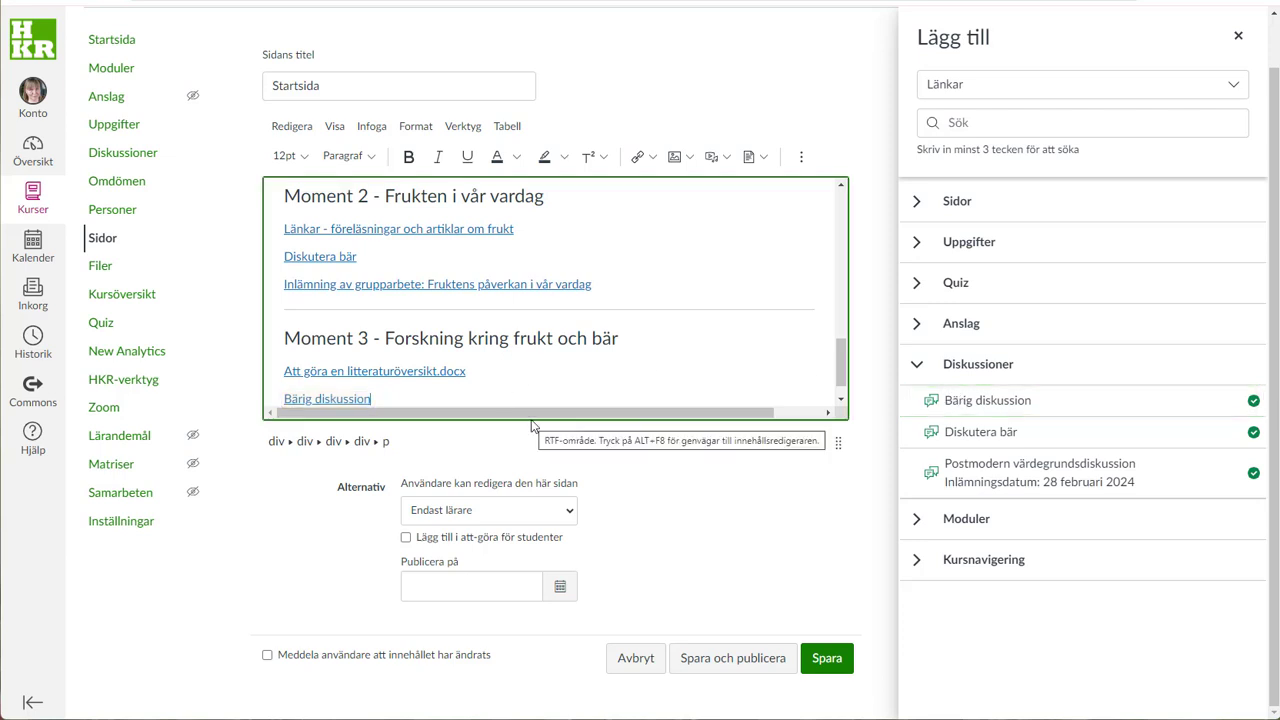
pyautogui.scroll(-1, 530, 422)
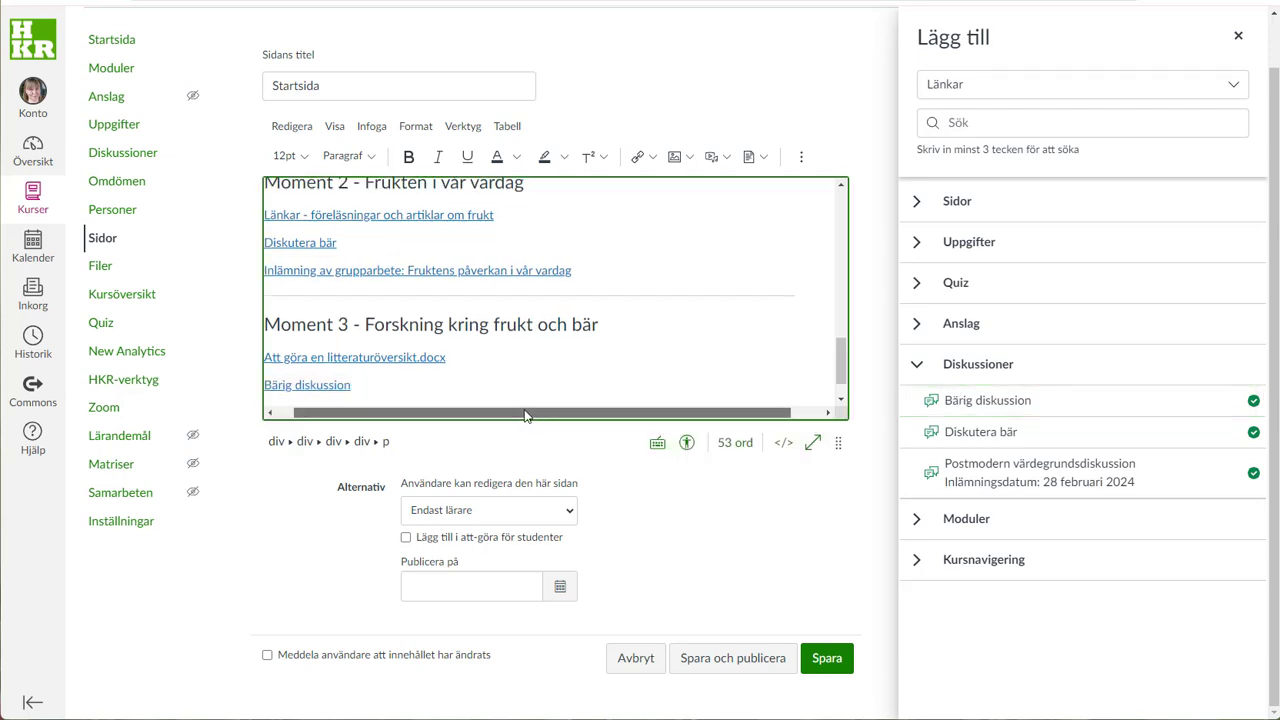
pyautogui.press('Return')
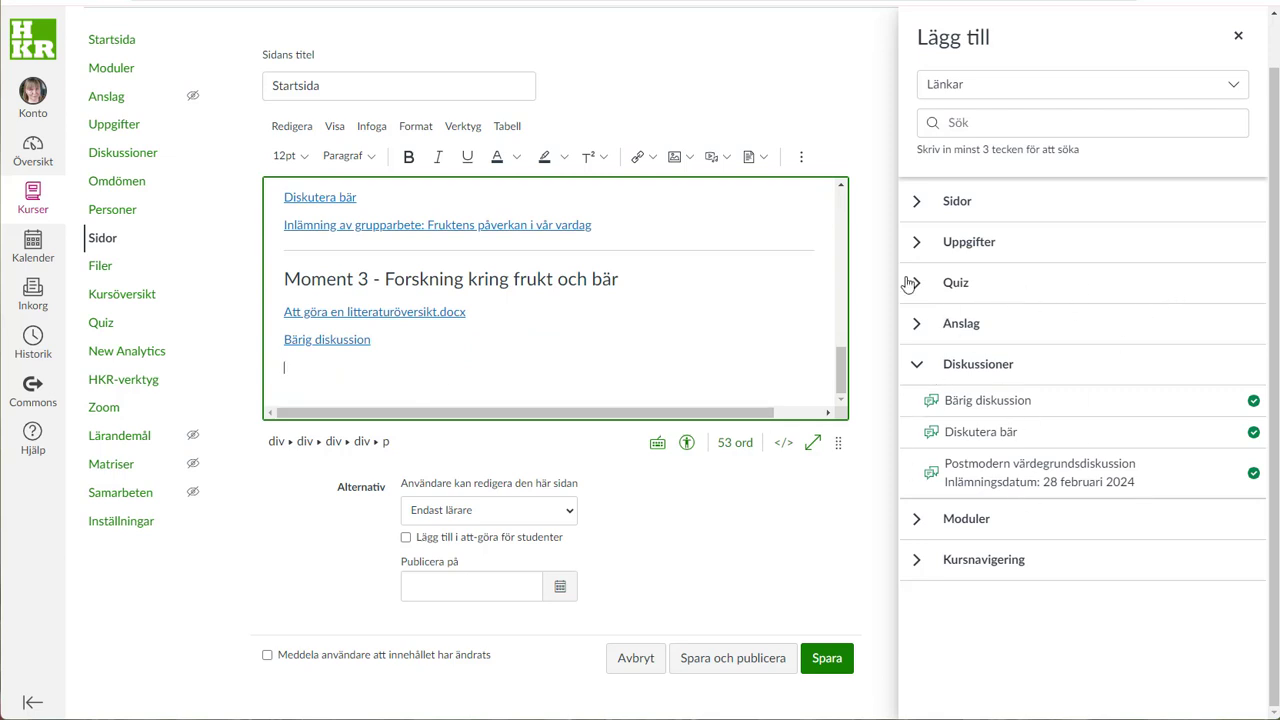
pyautogui.click(917, 243)
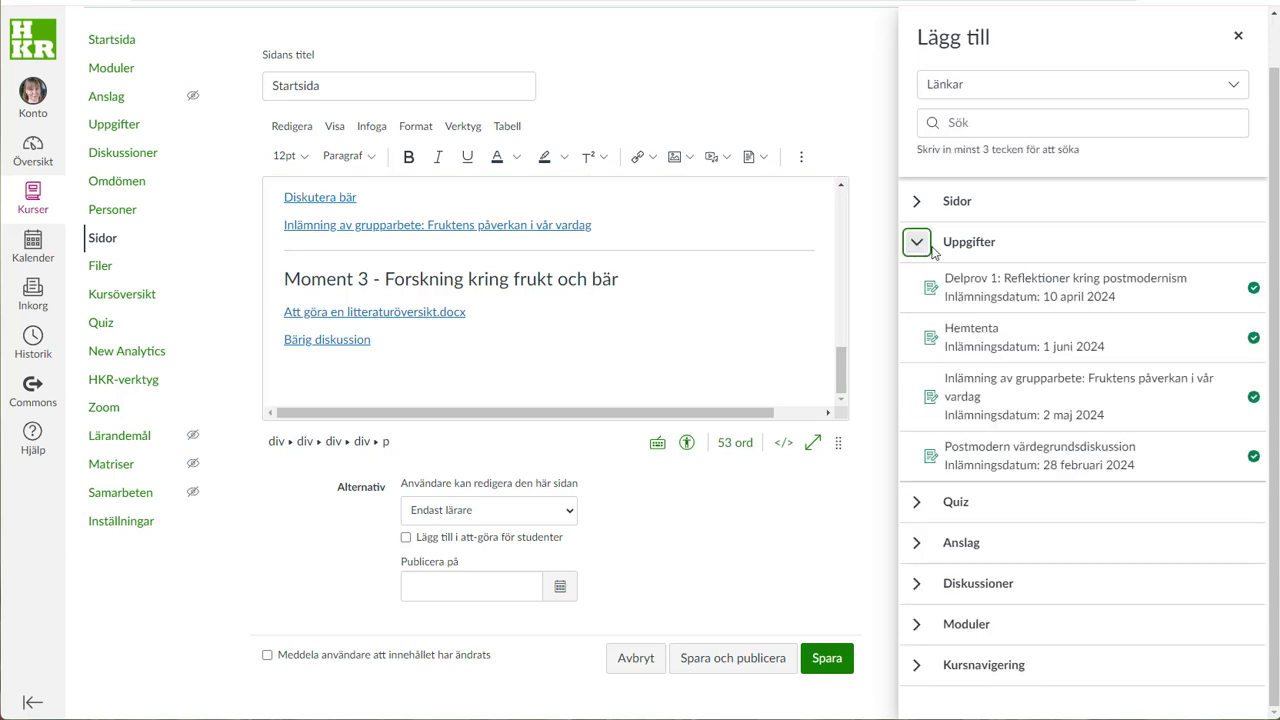
pyautogui.click(963, 333)
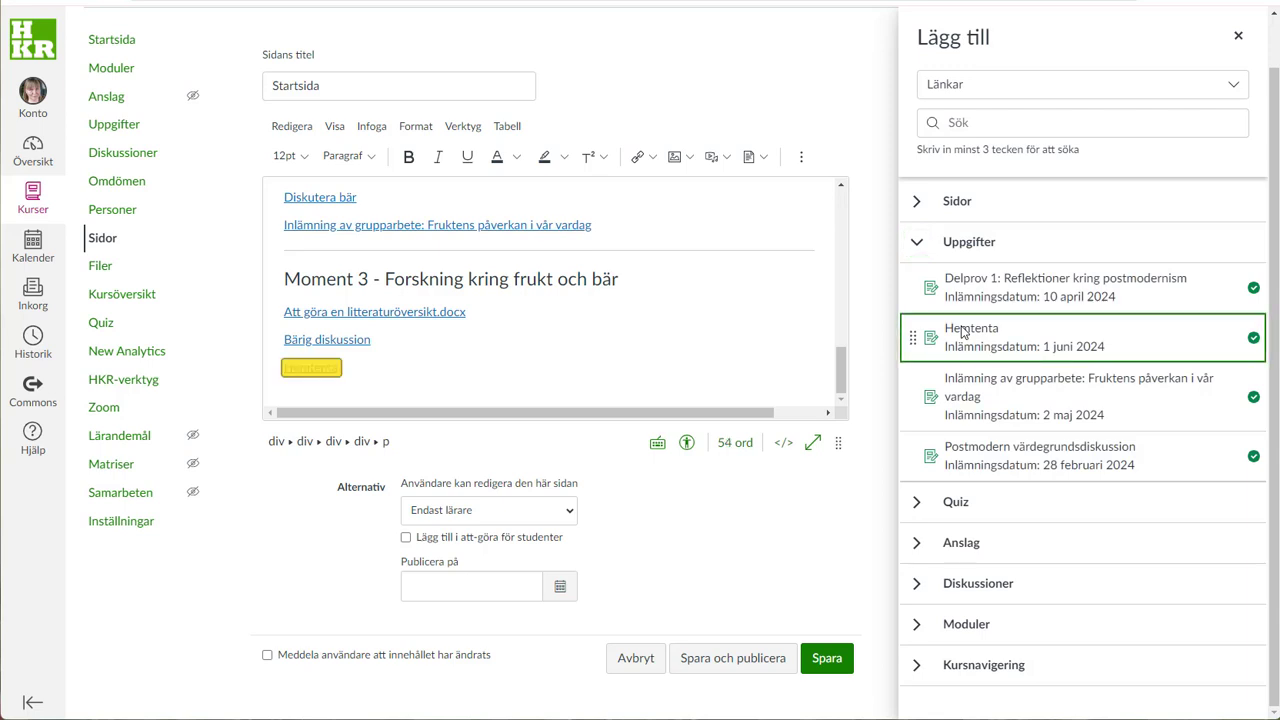
pyautogui.click(1238, 35)
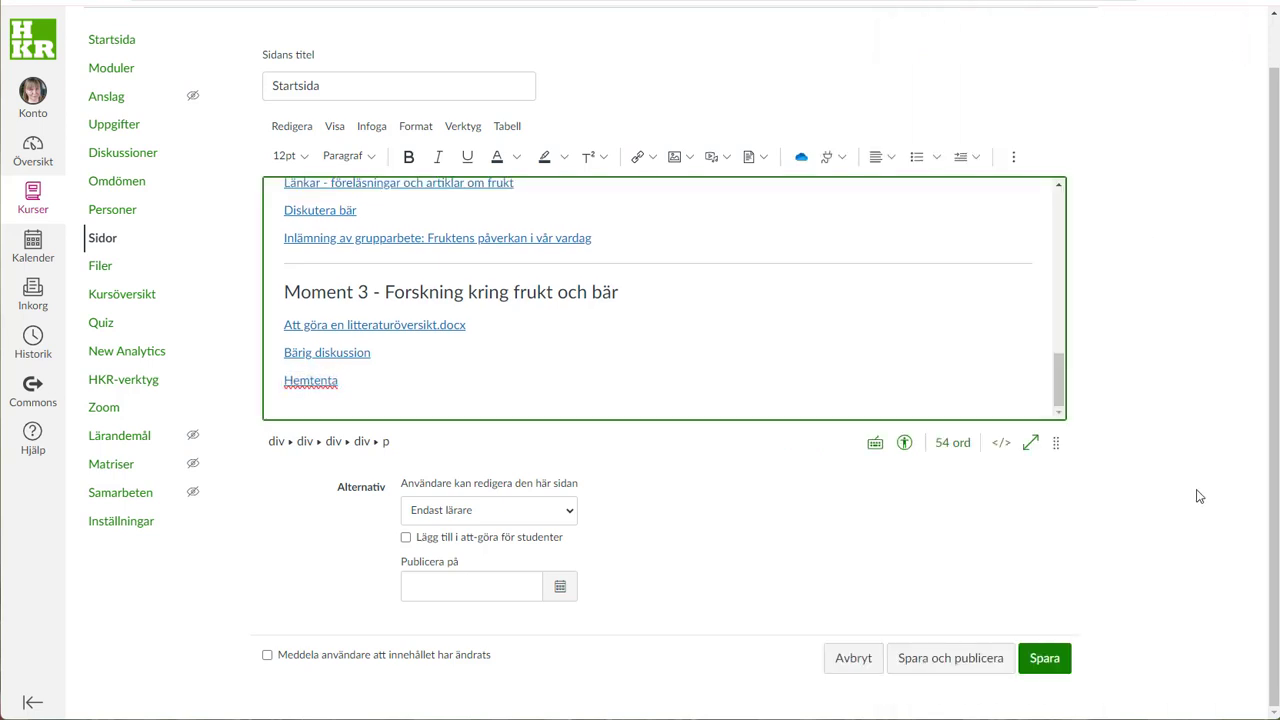
pyautogui.click(944, 662)
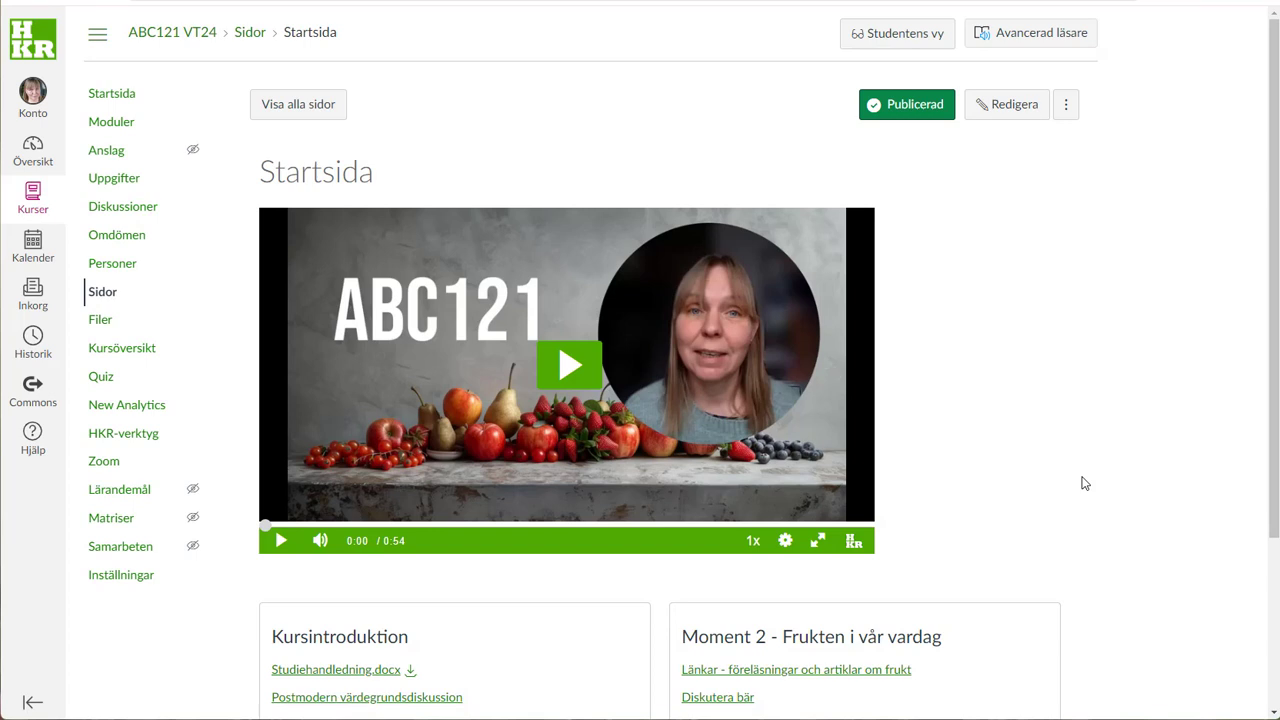
# Step: View the page as a student and preview the "Att göra en litteraturöversikt.docx" link under Moment 3
pyautogui.click(890, 36)
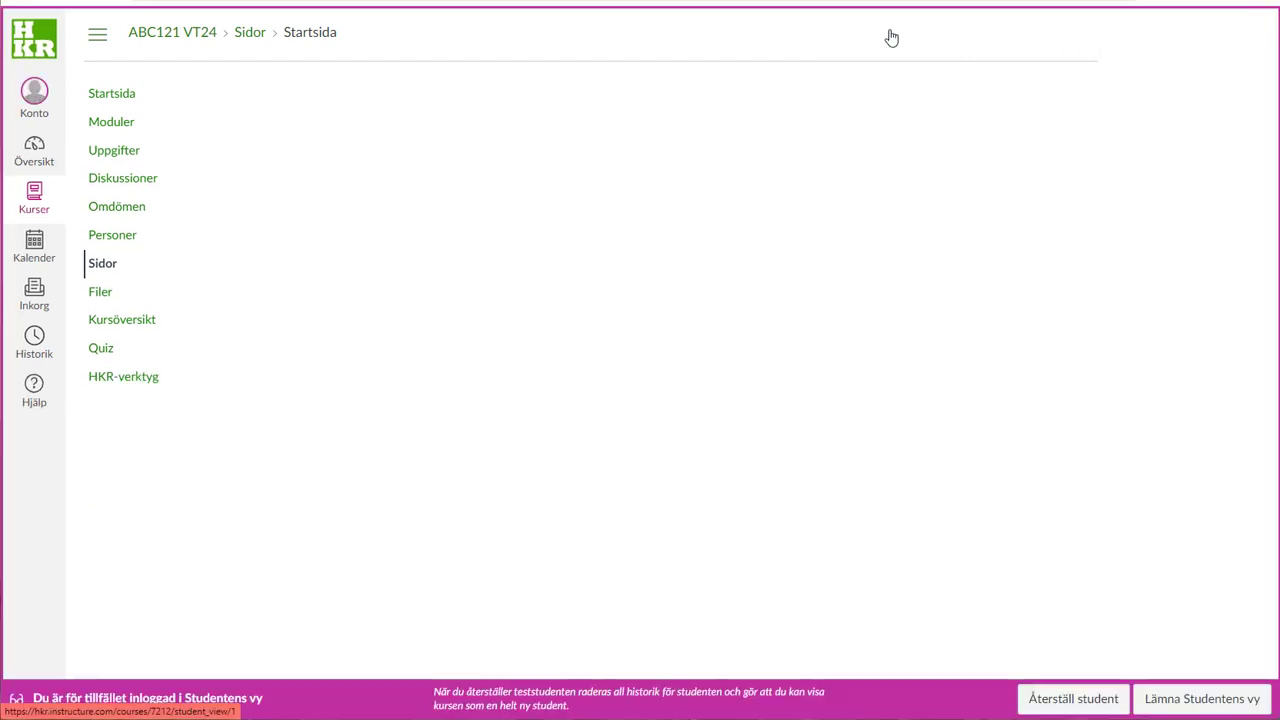
pyautogui.scroll(-3, 1032, 336)
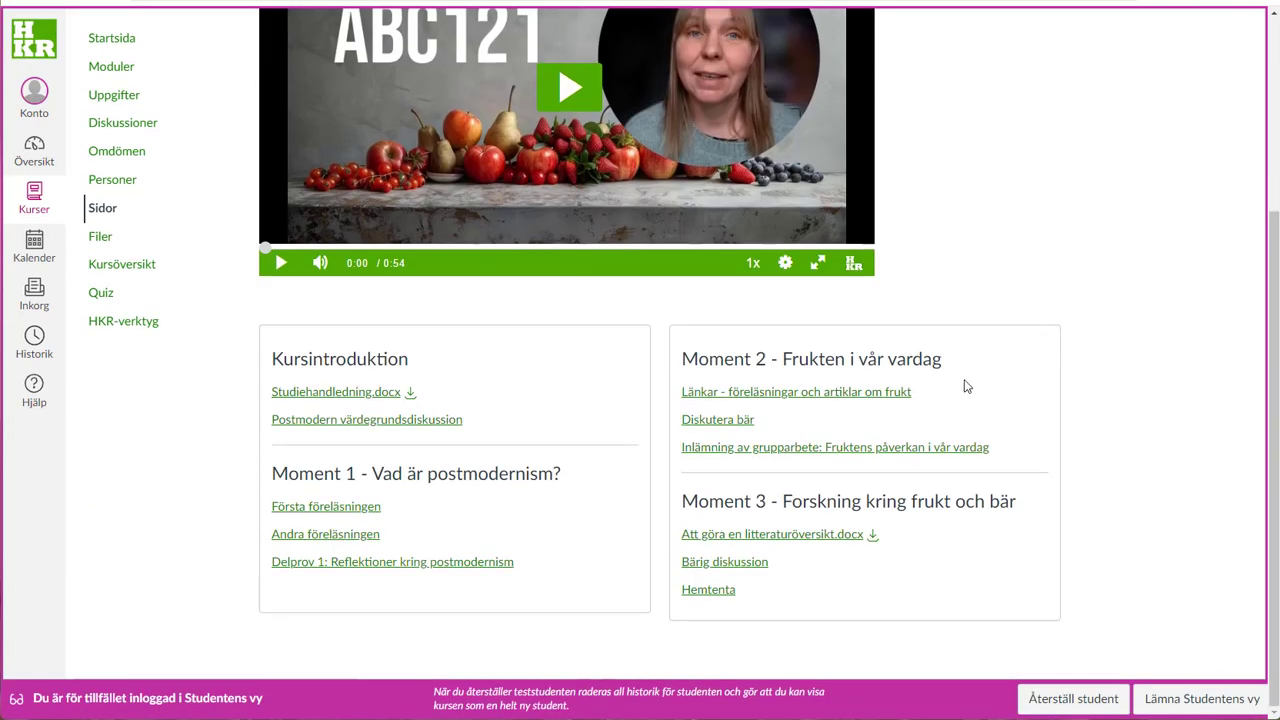
pyautogui.click(775, 536)
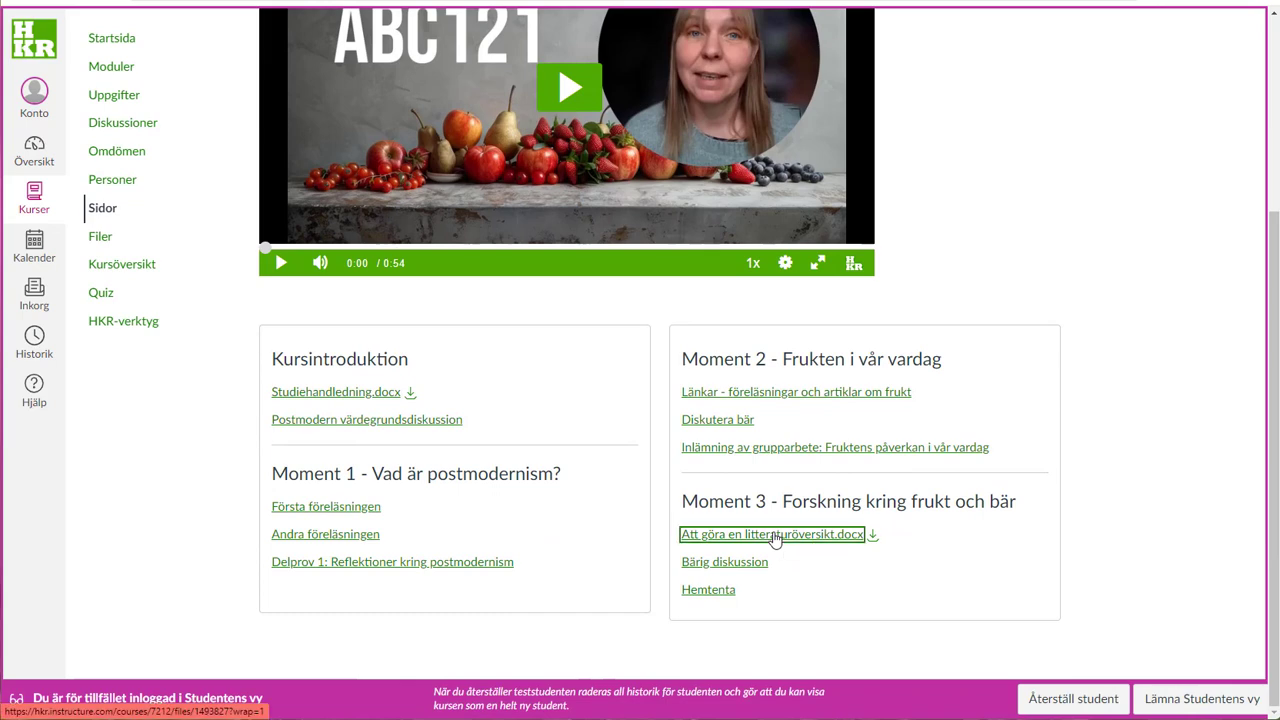
pyautogui.click(1216, 36)
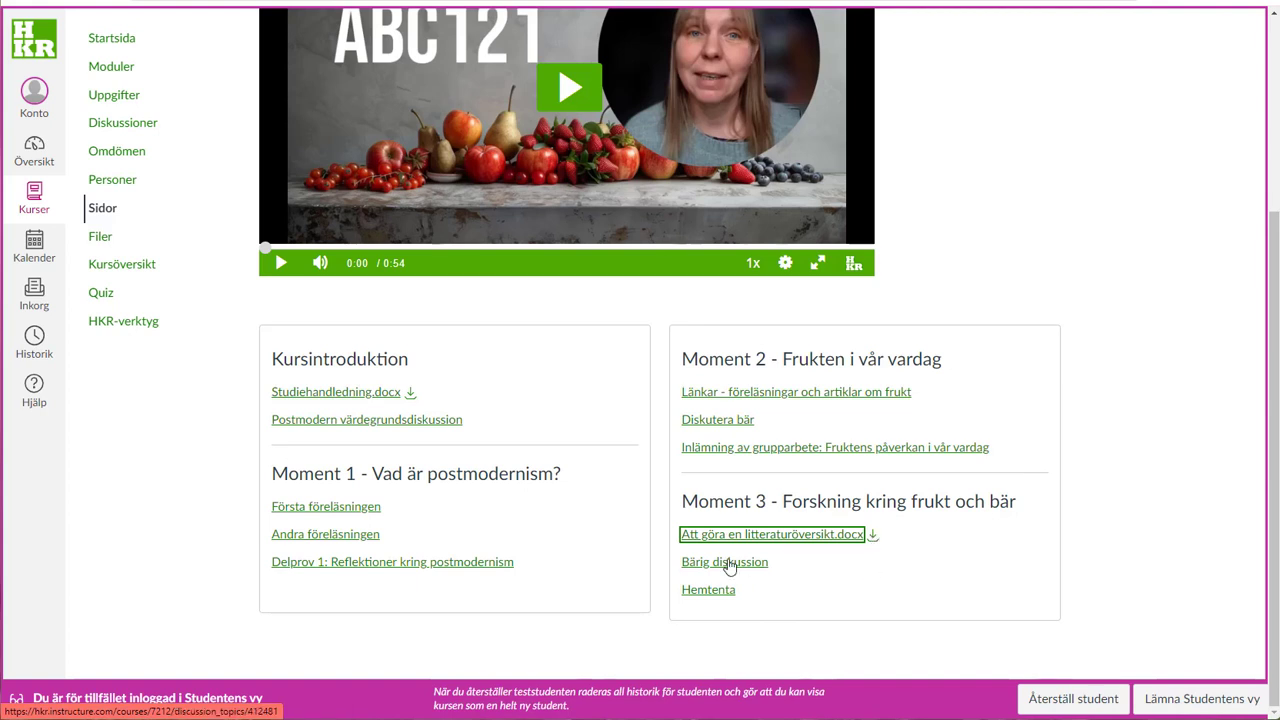
# Step: Check the "Bärig diskussion" and "Hemtenta" links by opening each one, and leave the student view
pyautogui.click(727, 565)
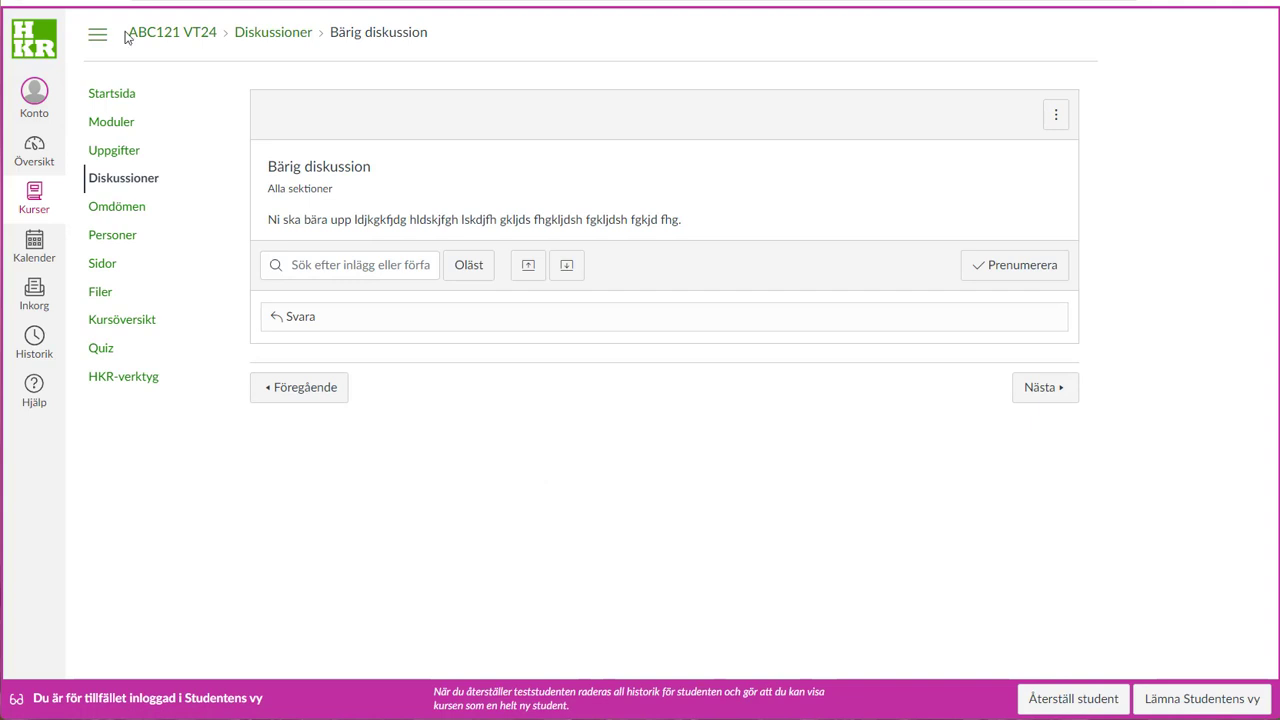
pyautogui.hotkey('alt', 'Left')
pyautogui.click(717, 592)
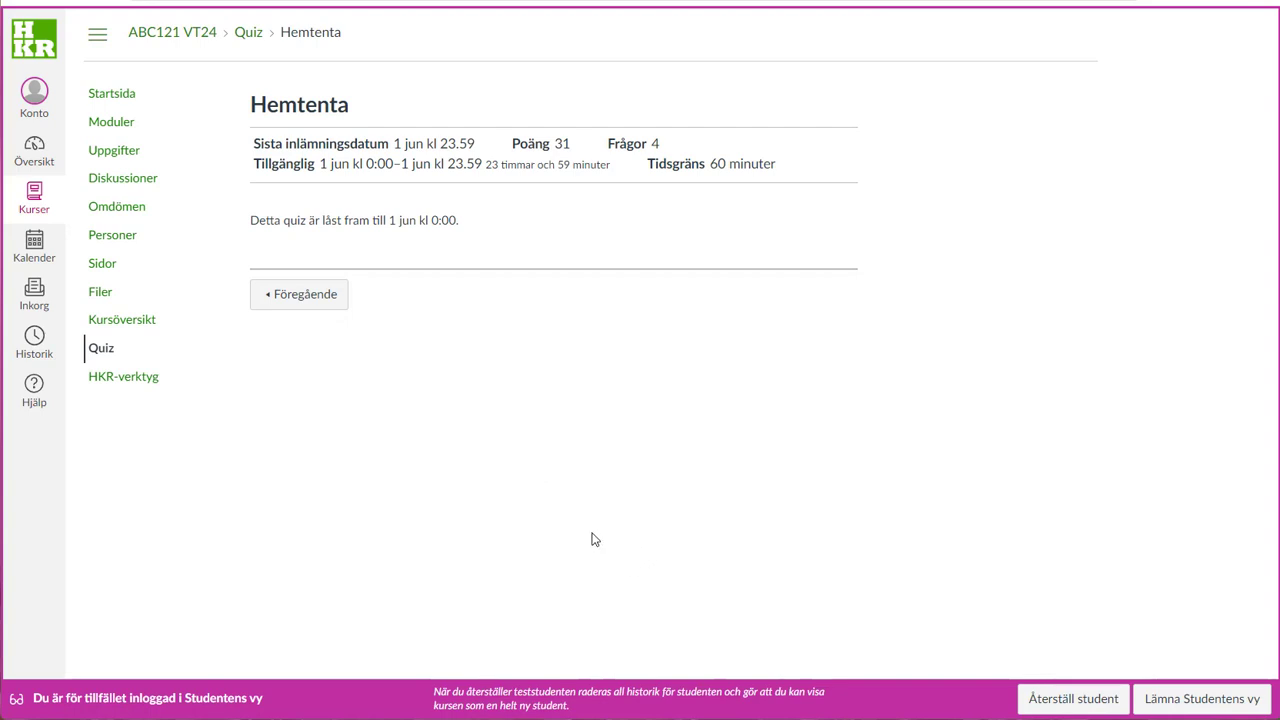
pyautogui.click(155, 266)
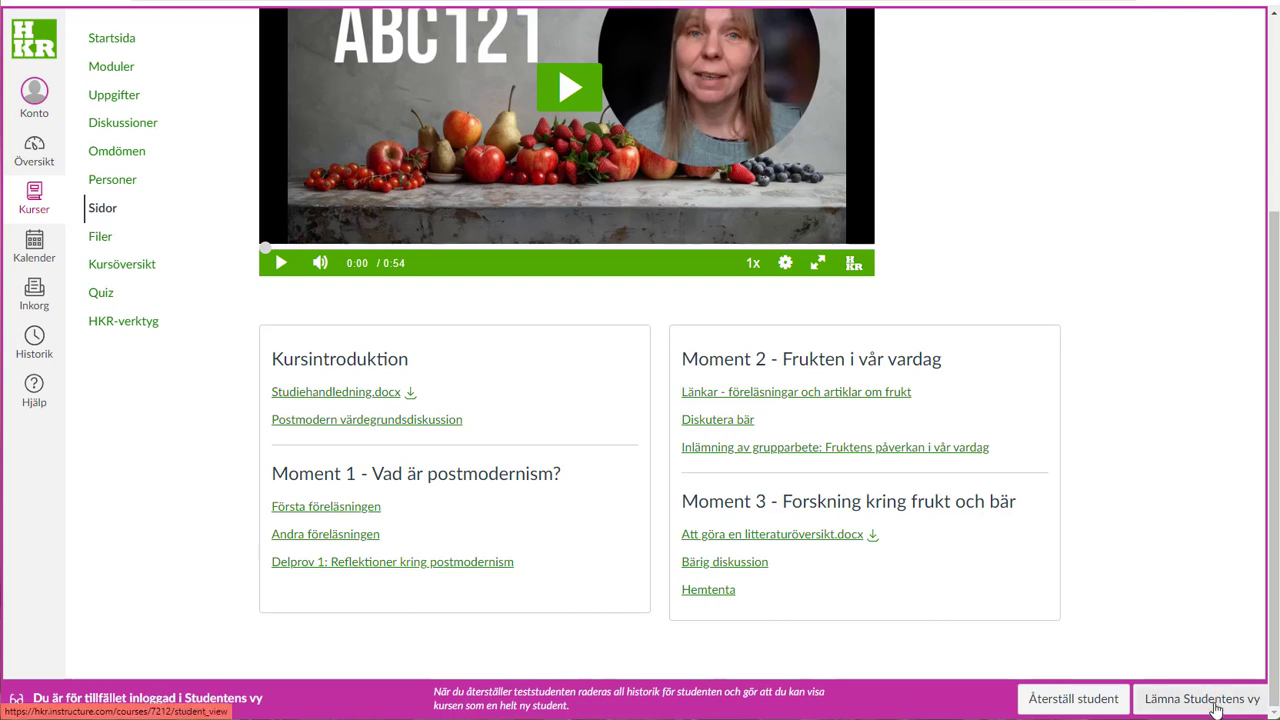
pyautogui.click(1213, 698)
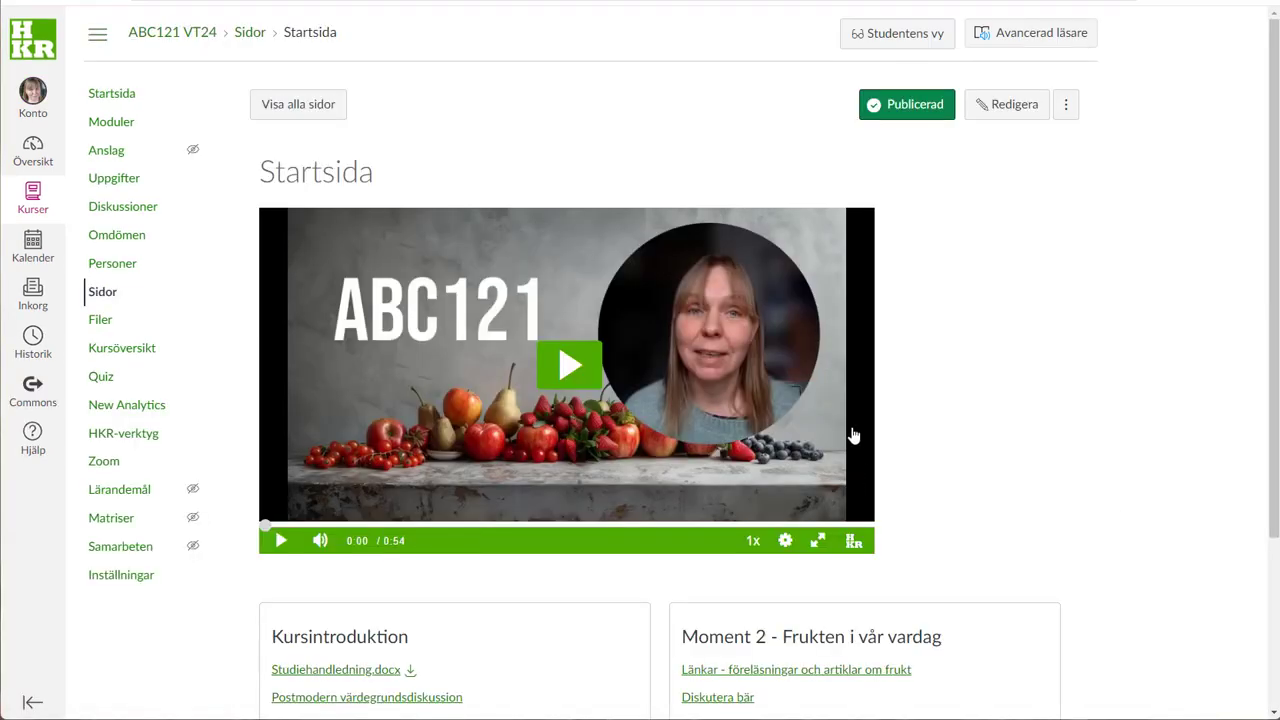
# Step: Set the Startsida page as the front page (Framsida) from the list of all course pages
pyautogui.click(316, 110)
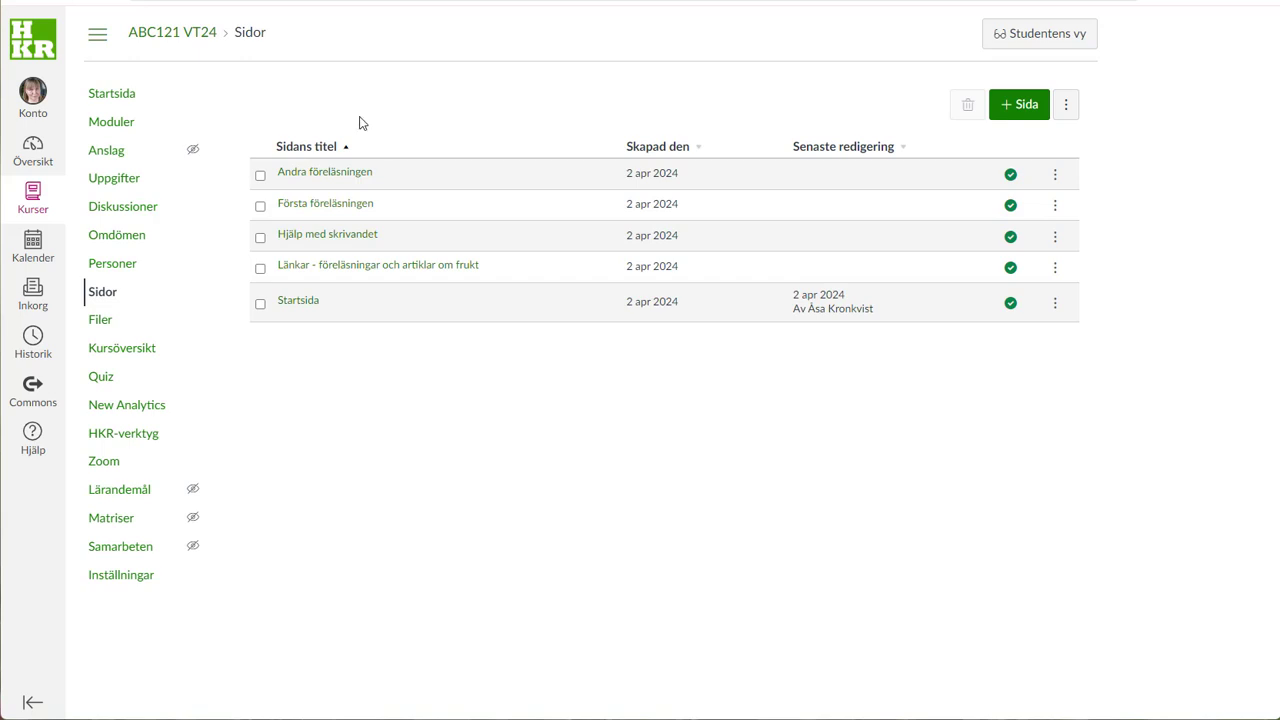
pyautogui.click(1055, 305)
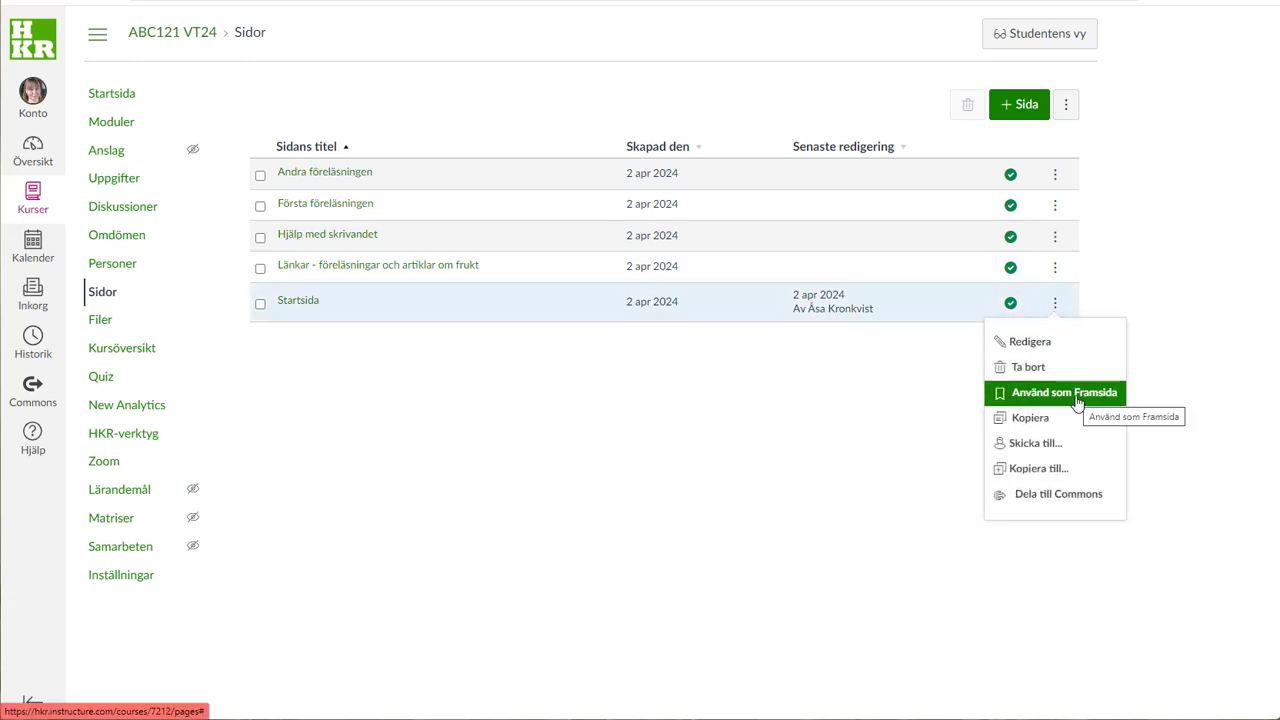
pyautogui.click(1078, 402)
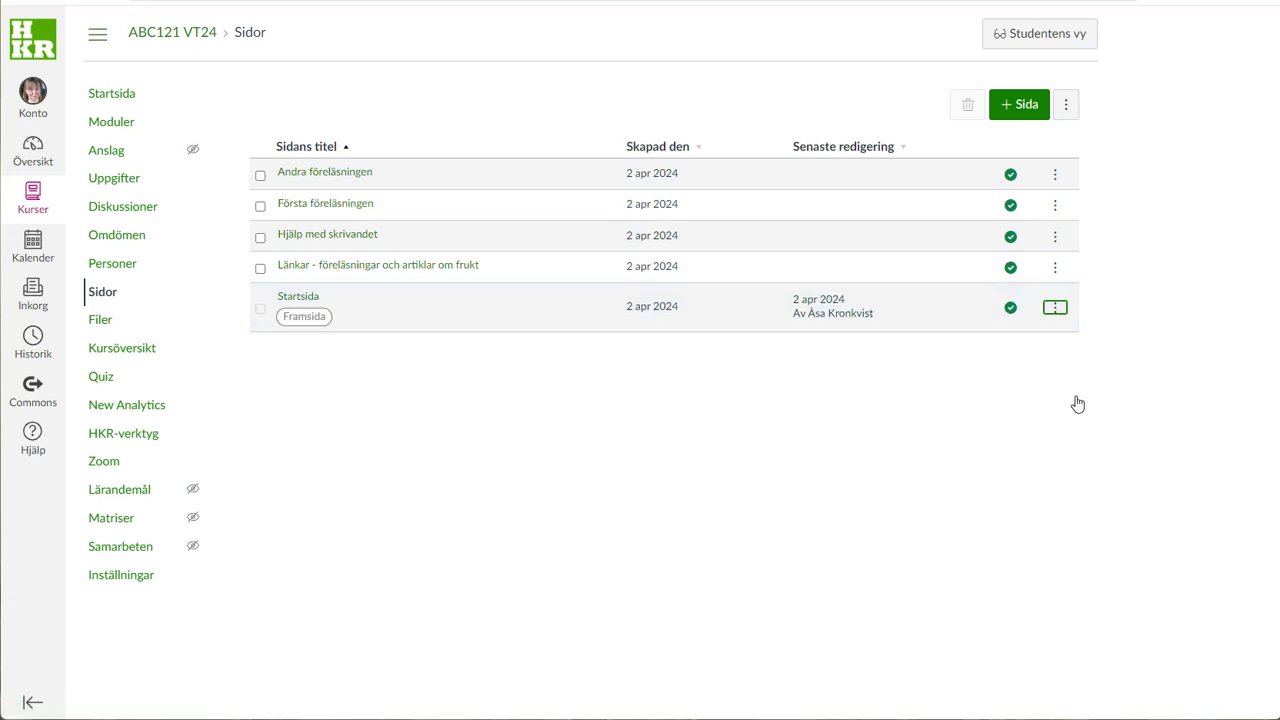
# Step: Set the course home page to show the pages' front page (Sidornas framsida), and save the choice
pyautogui.click(108, 97)
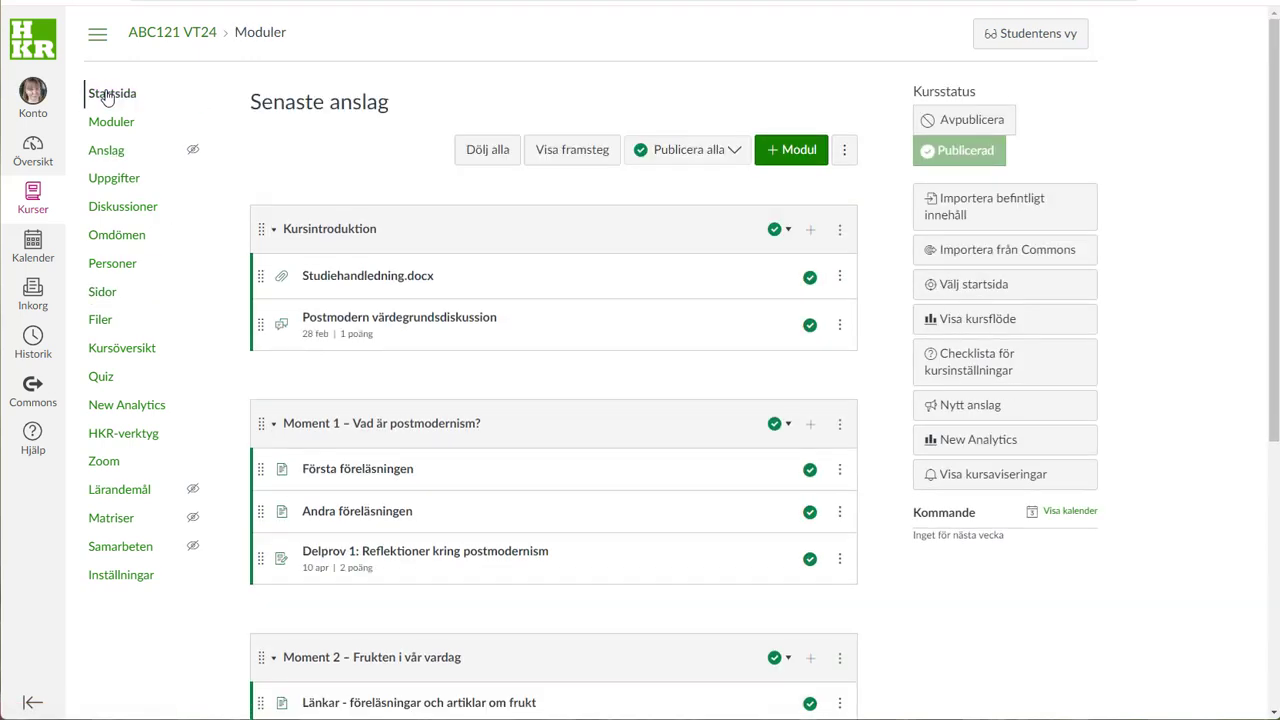
pyautogui.click(975, 287)
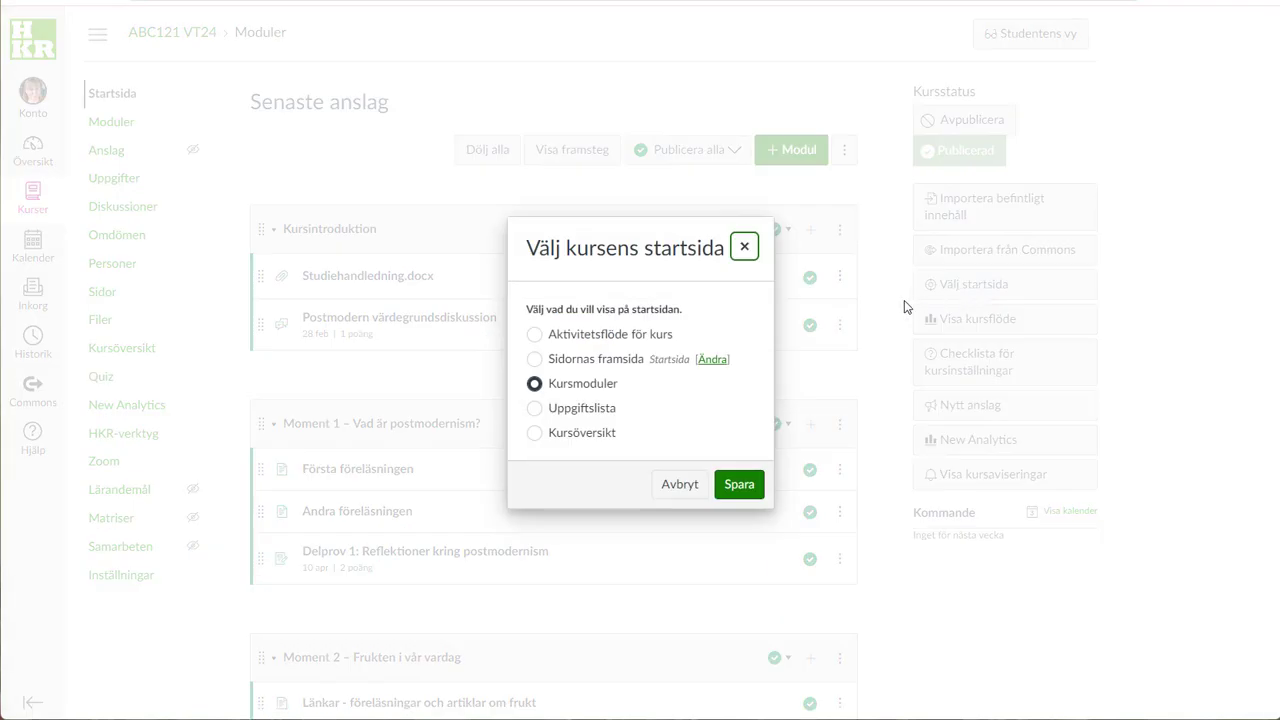
pyautogui.click(535, 359)
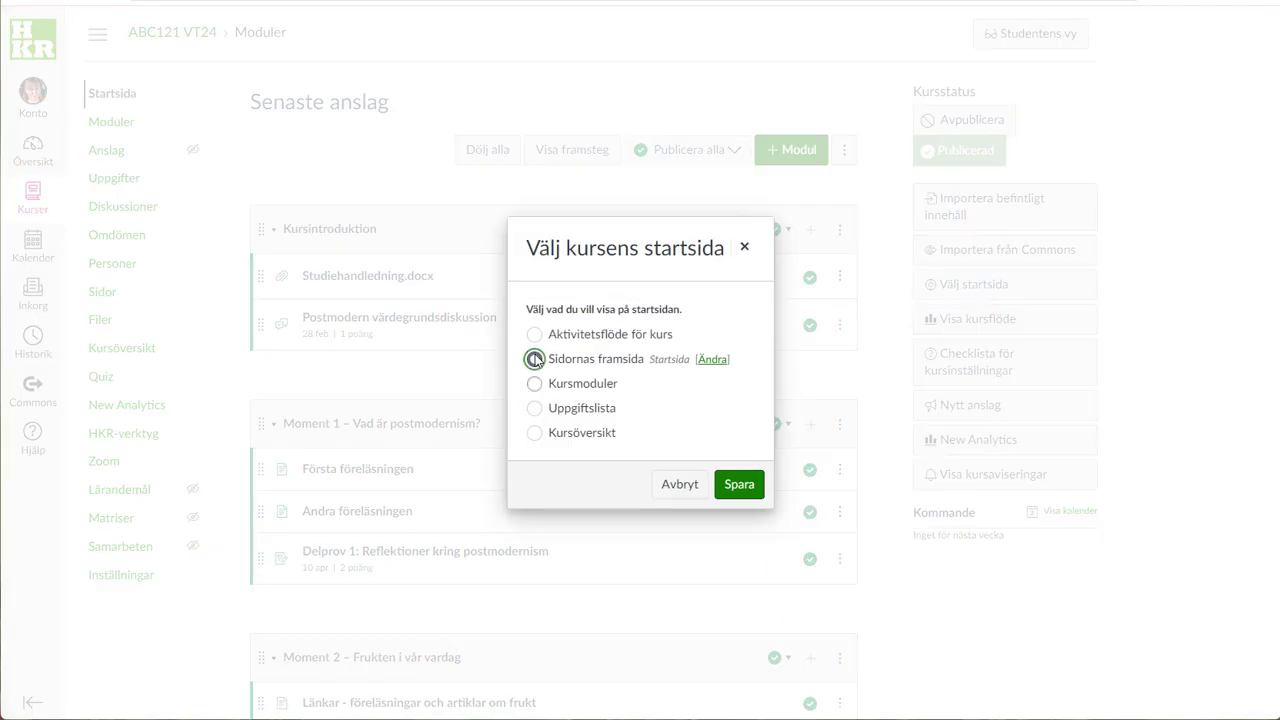
pyautogui.click(739, 485)
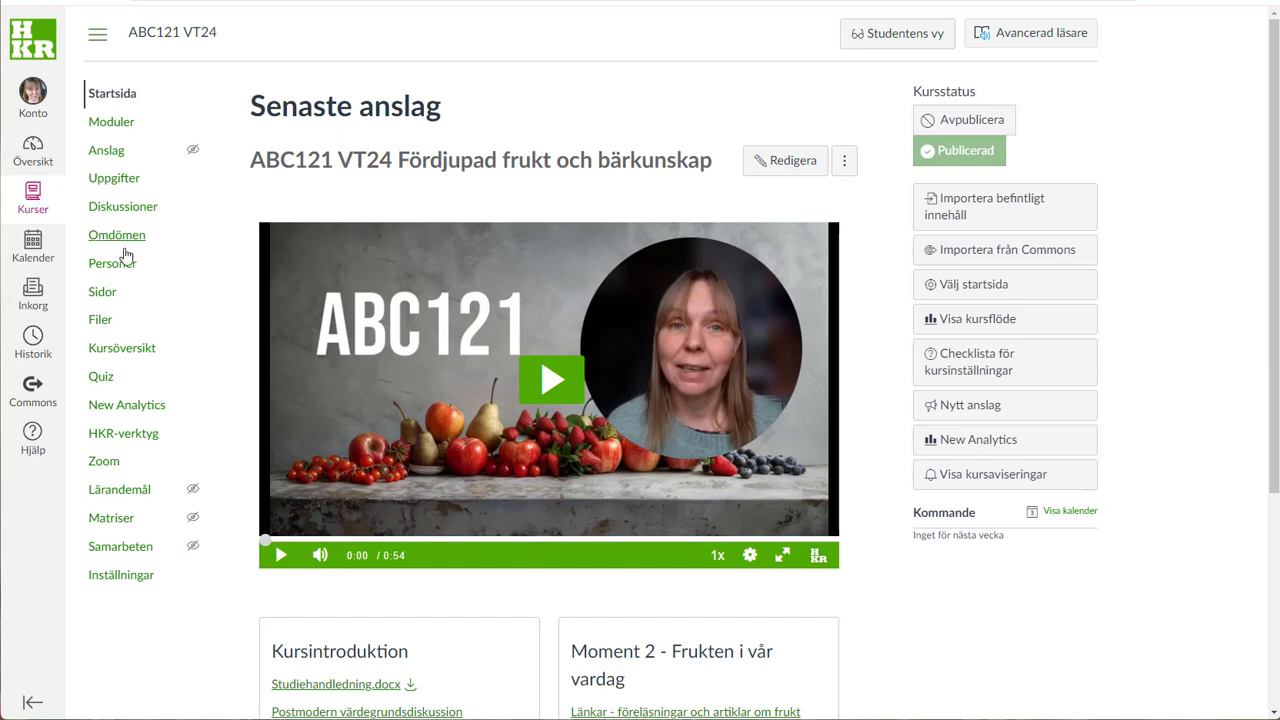
# Step: Make the page "Länkar - föreläsningar och artiklar om frukt" the front page (Framsida), and view the course home page
pyautogui.click(104, 292)
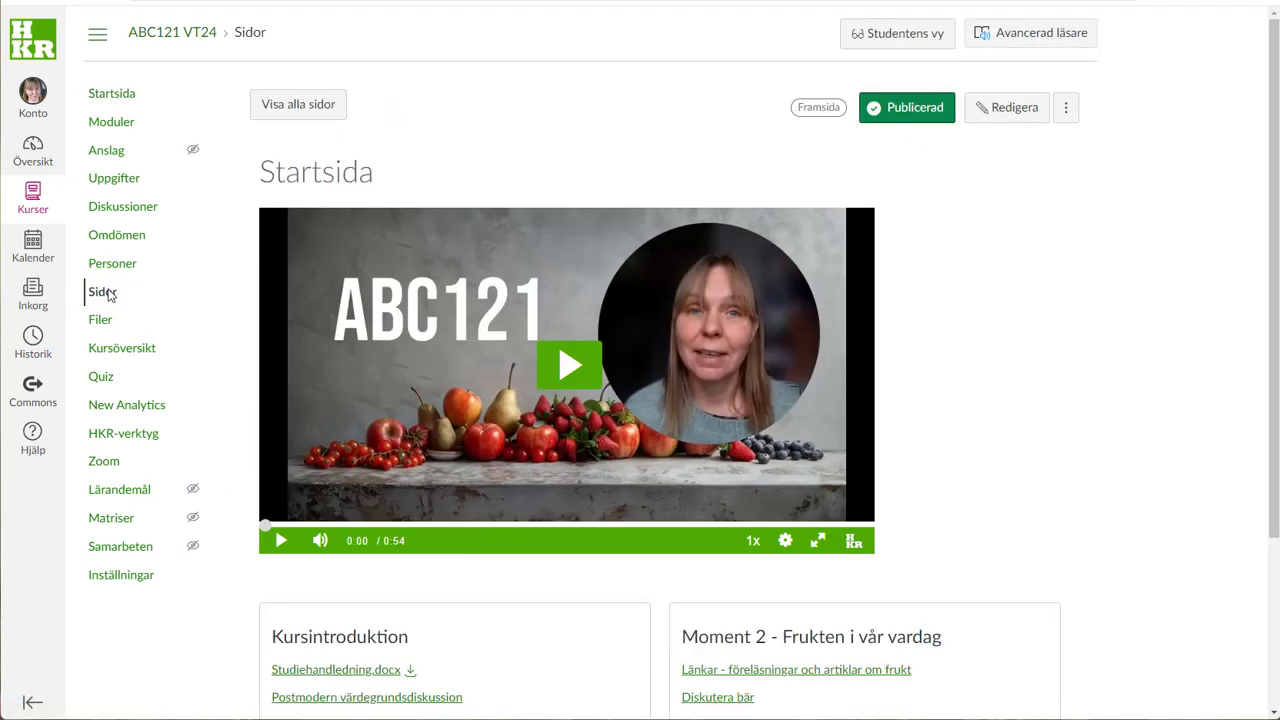
pyautogui.click(314, 112)
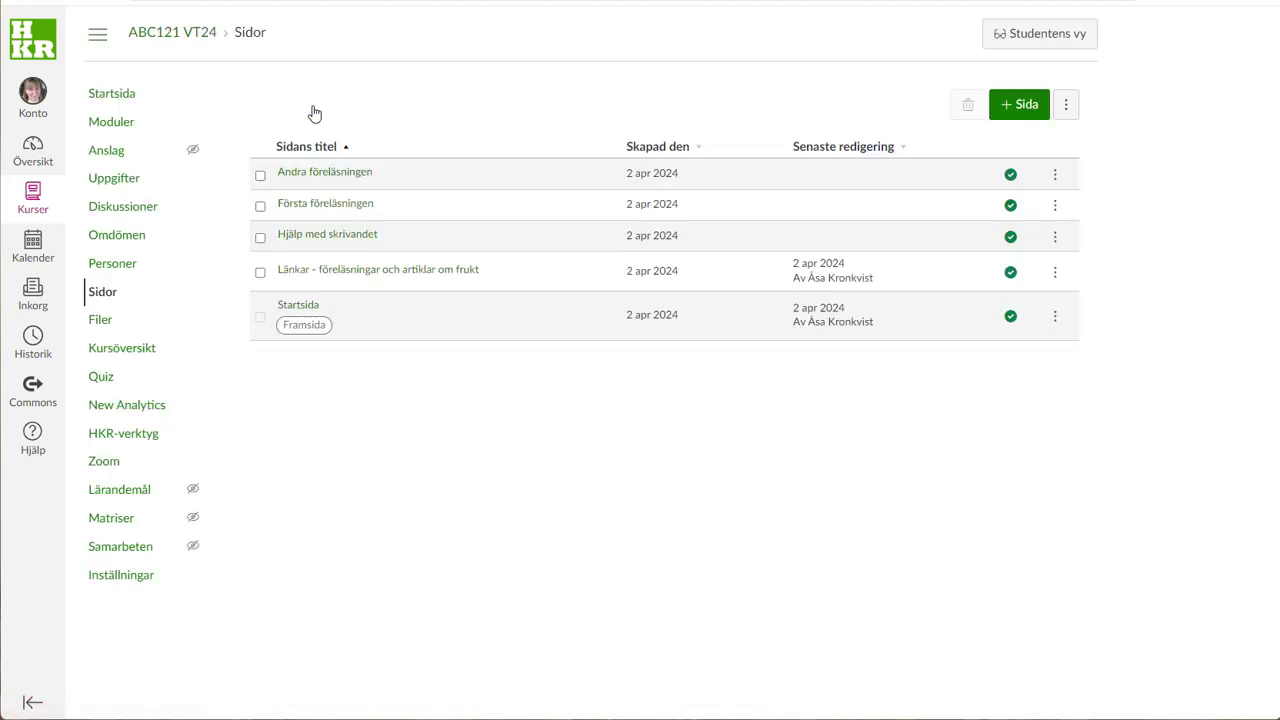
pyautogui.click(1055, 274)
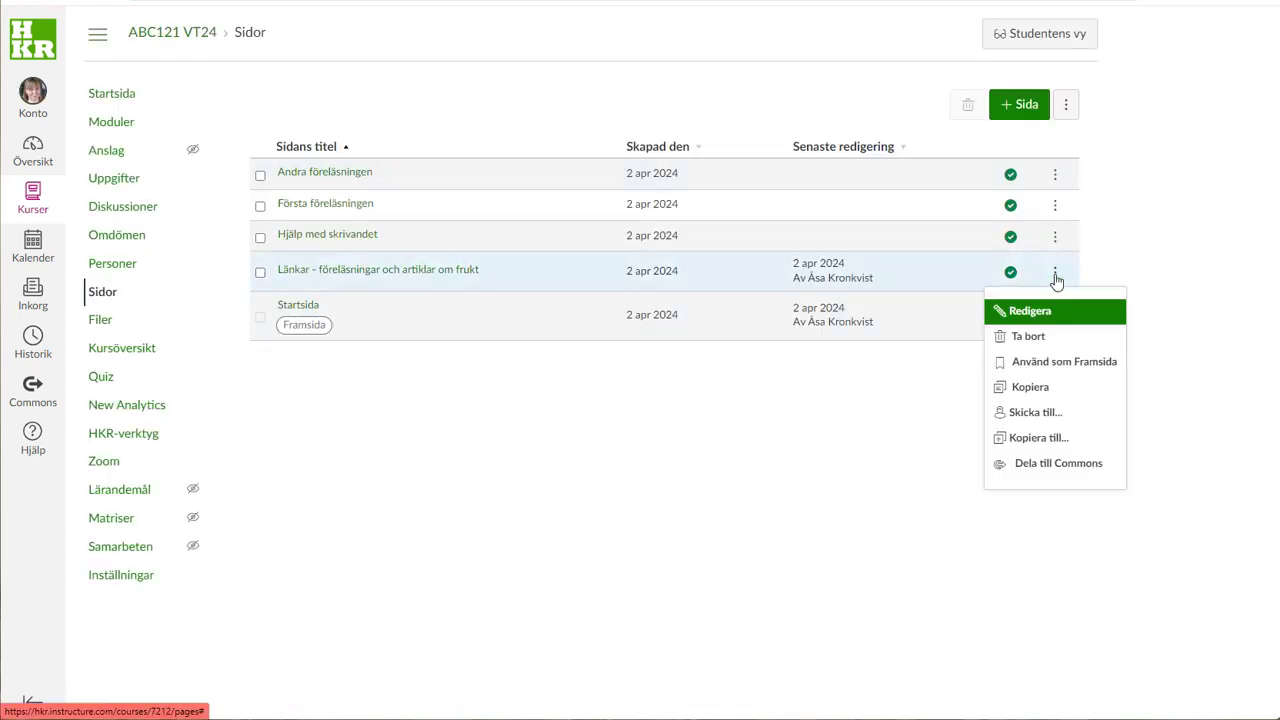
pyautogui.click(1073, 364)
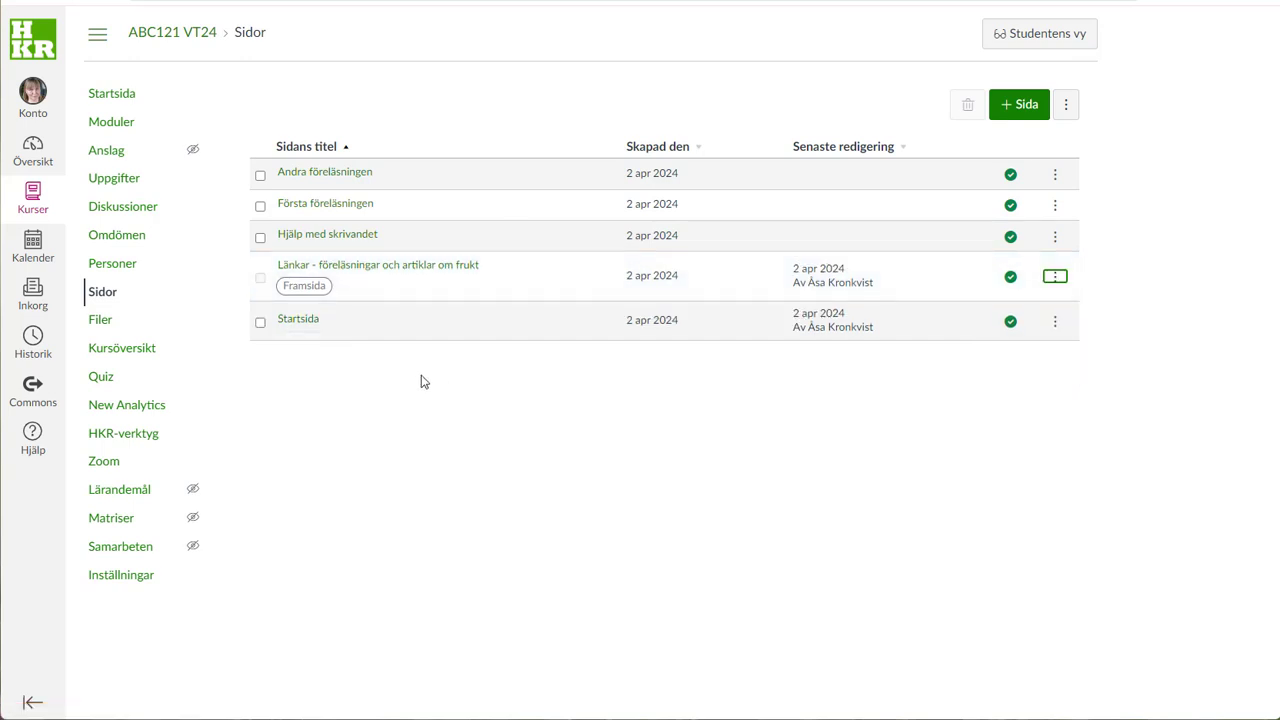
pyautogui.click(97, 95)
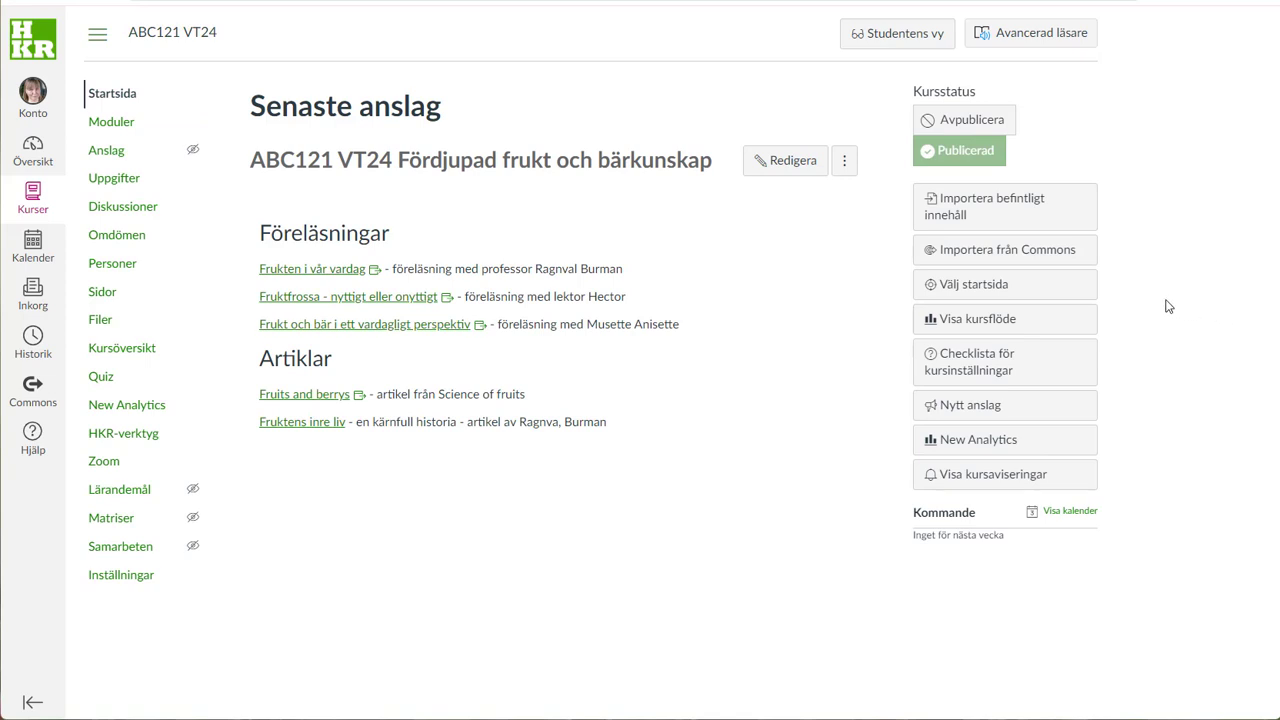
# Step: Change the course home page to show the course modules (Kursmoduler), and save the choice
pyautogui.click(1030, 288)
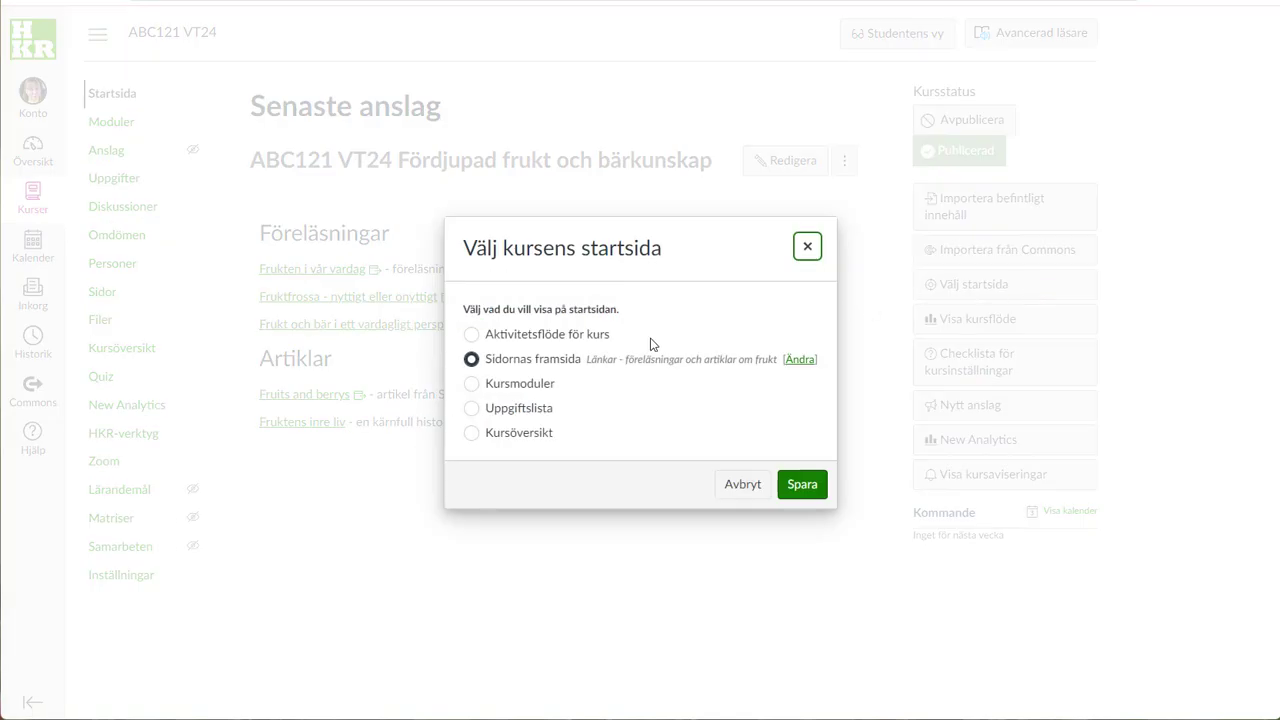
pyautogui.click(500, 388)
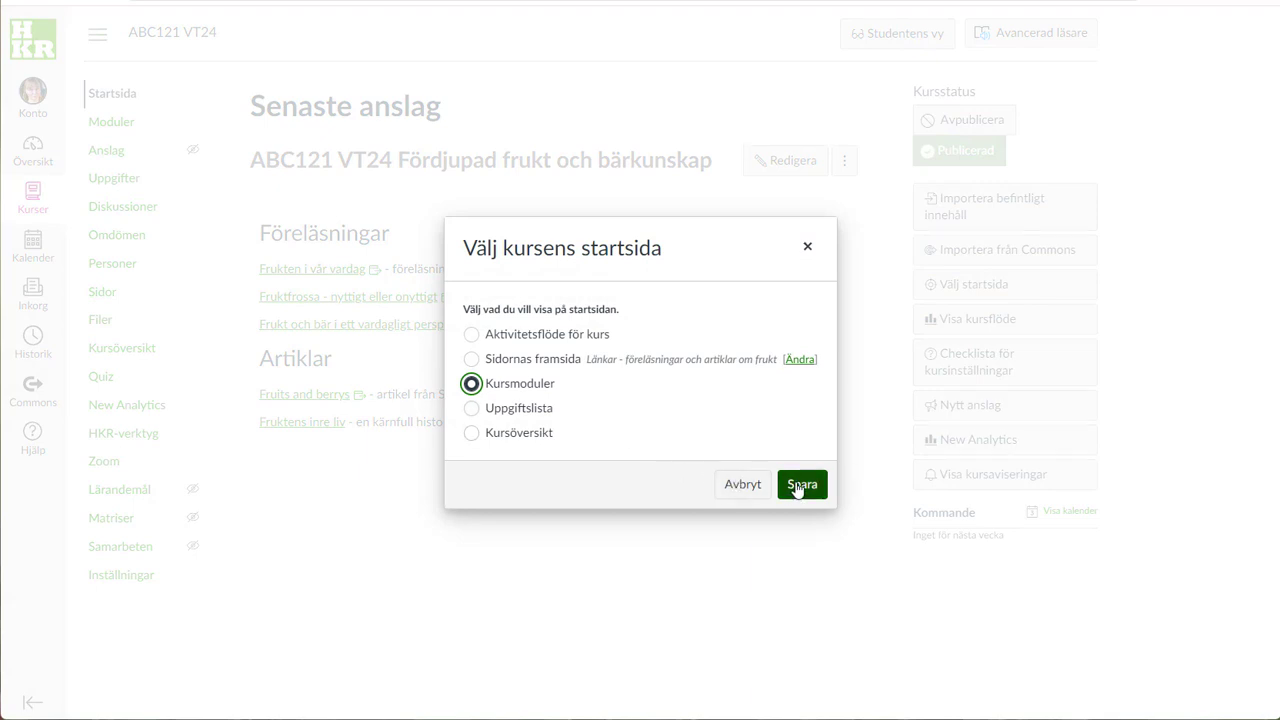
pyautogui.click(800, 486)
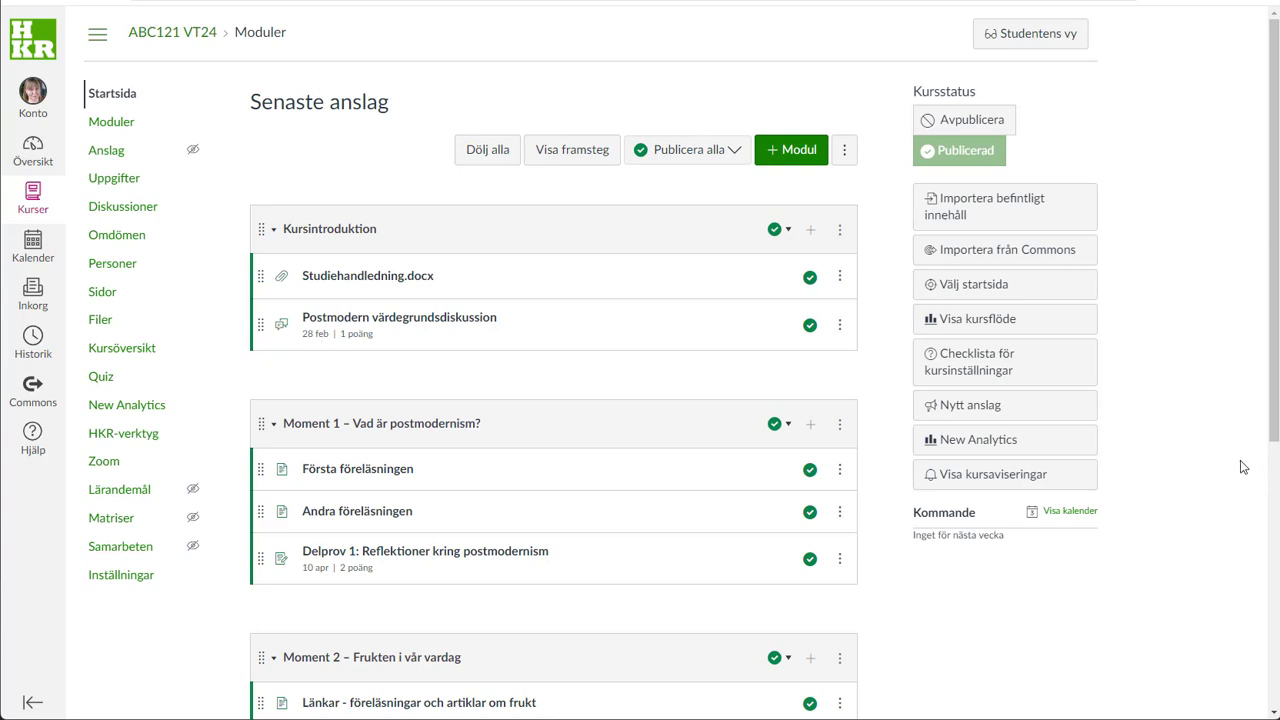
# Step: Change the course home page to the course overview (Kursöversikt), save it, and look through the page down to the course summary
pyautogui.click(982, 287)
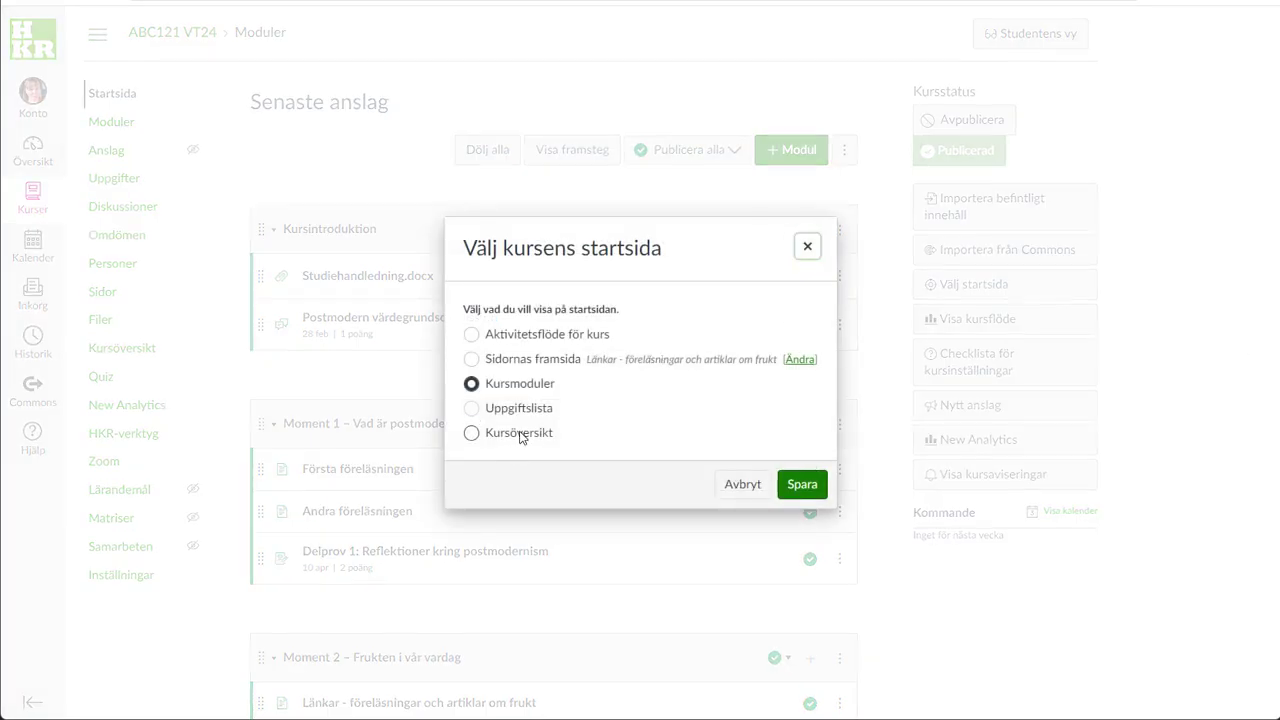
pyautogui.click(520, 436)
pyautogui.click(804, 487)
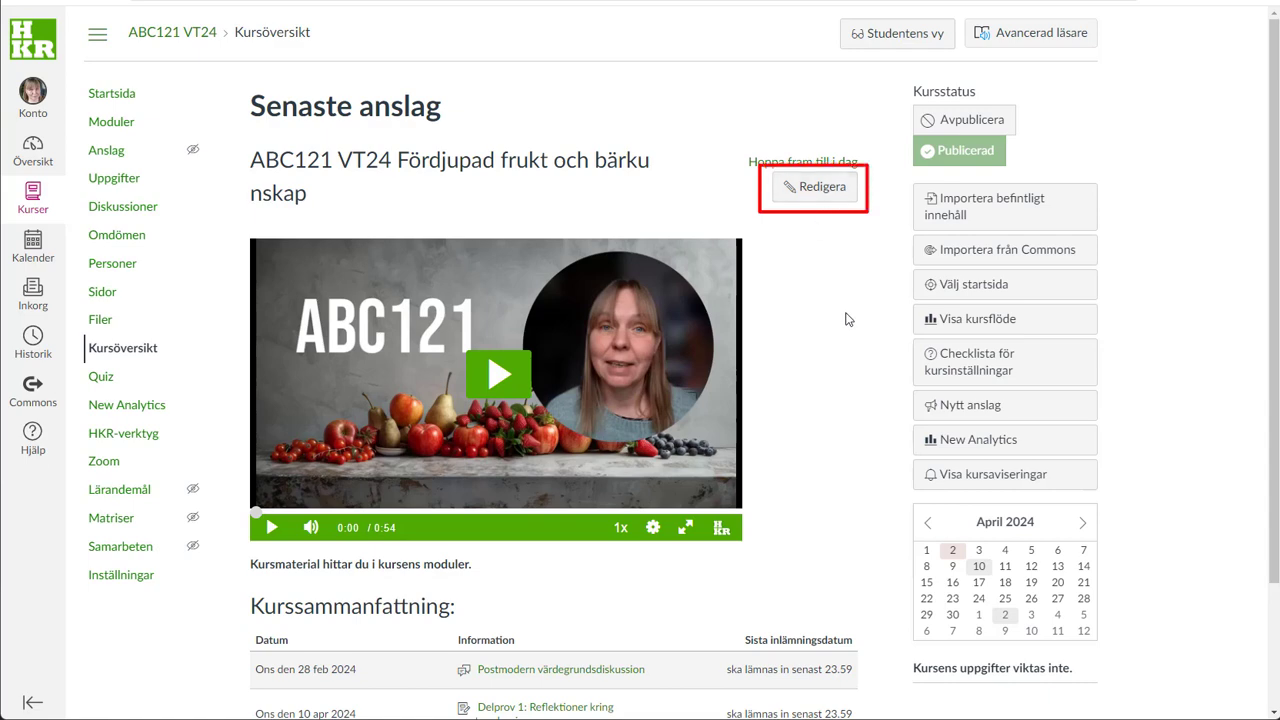
pyautogui.scroll(-2, 845, 319)
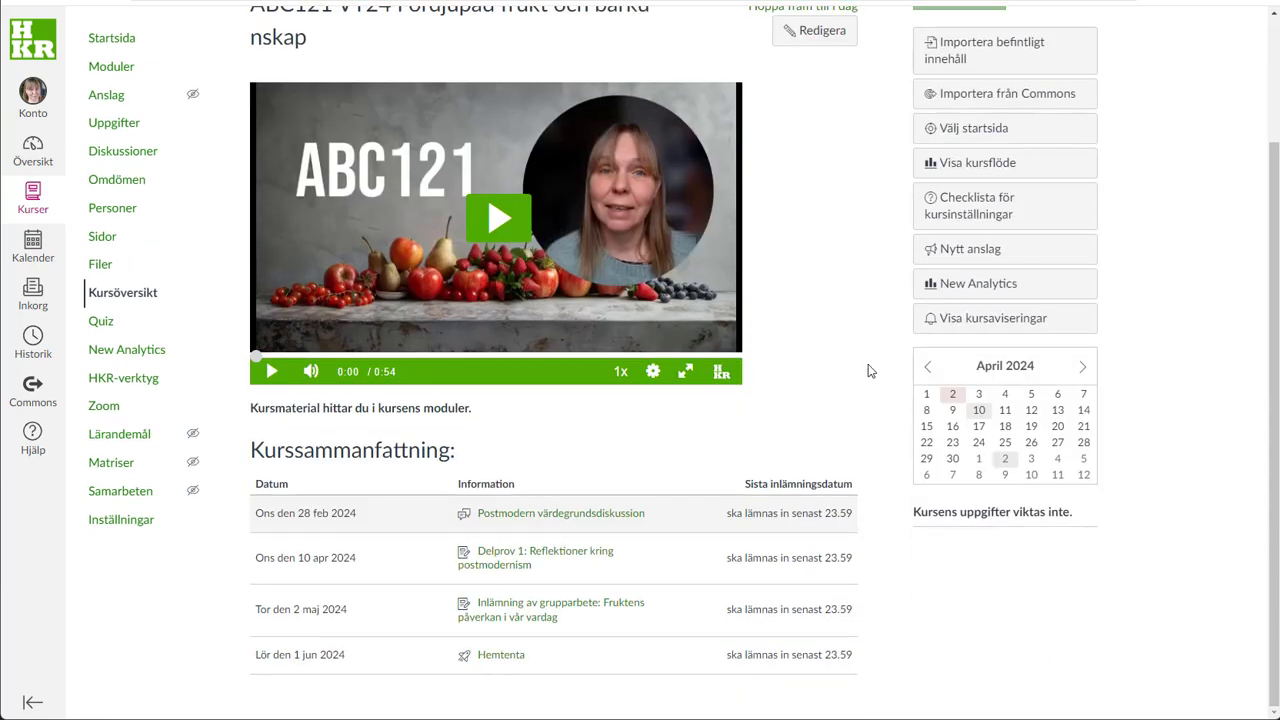